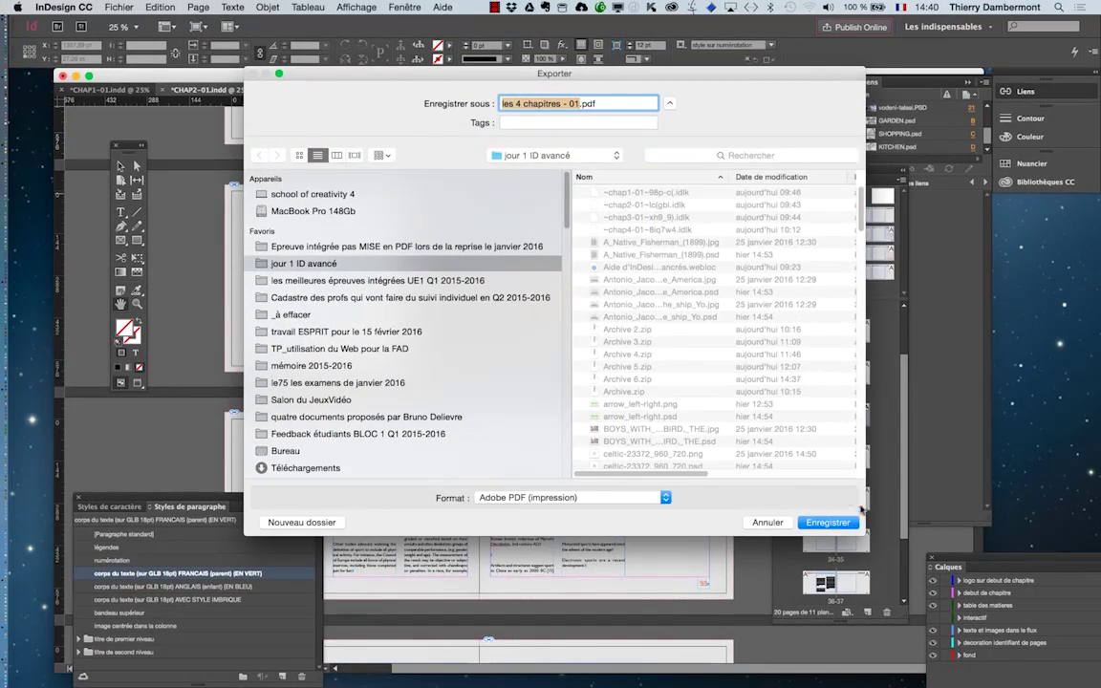
Save the book export as les 4 chapitres - 01.pdf in Adobe PDF (impression) format and set its opening view to Pleine largeur.
{"action": "key", "text": "Return"}
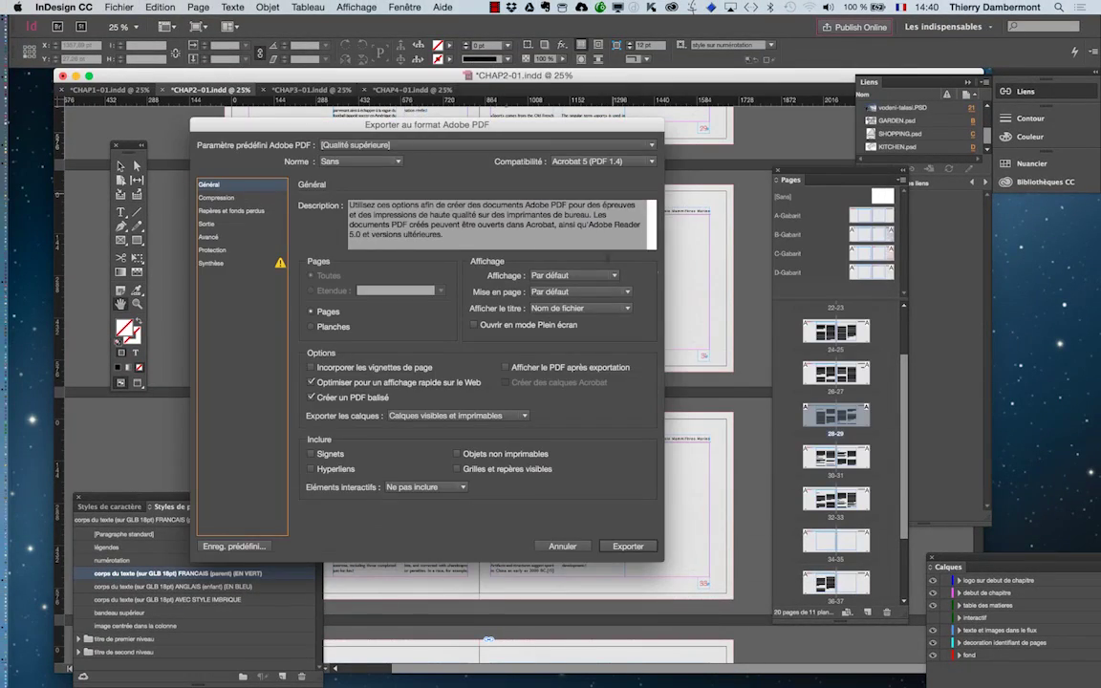
{"action": "left_click_drag", "start_coordinate": [506, 121], "coordinate": [457, 100]}
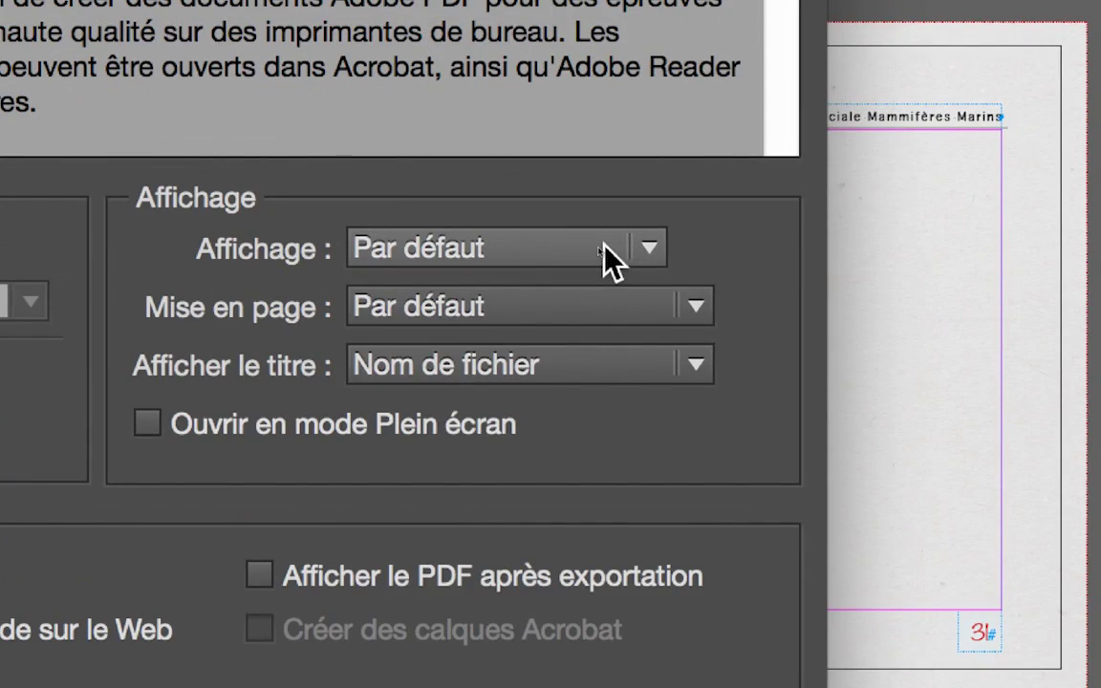
{"action": "left_click", "coordinate": [604, 250]}
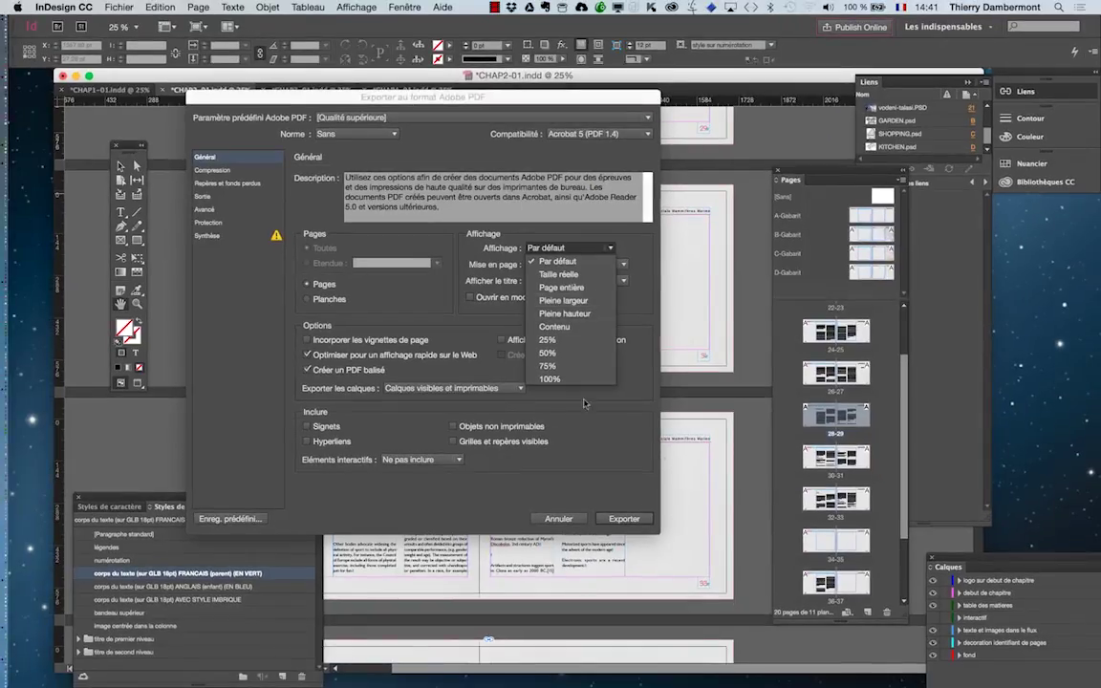
{"action": "left_click", "coordinate": [521, 368]}
{"action": "left_click", "coordinate": [570, 248]}
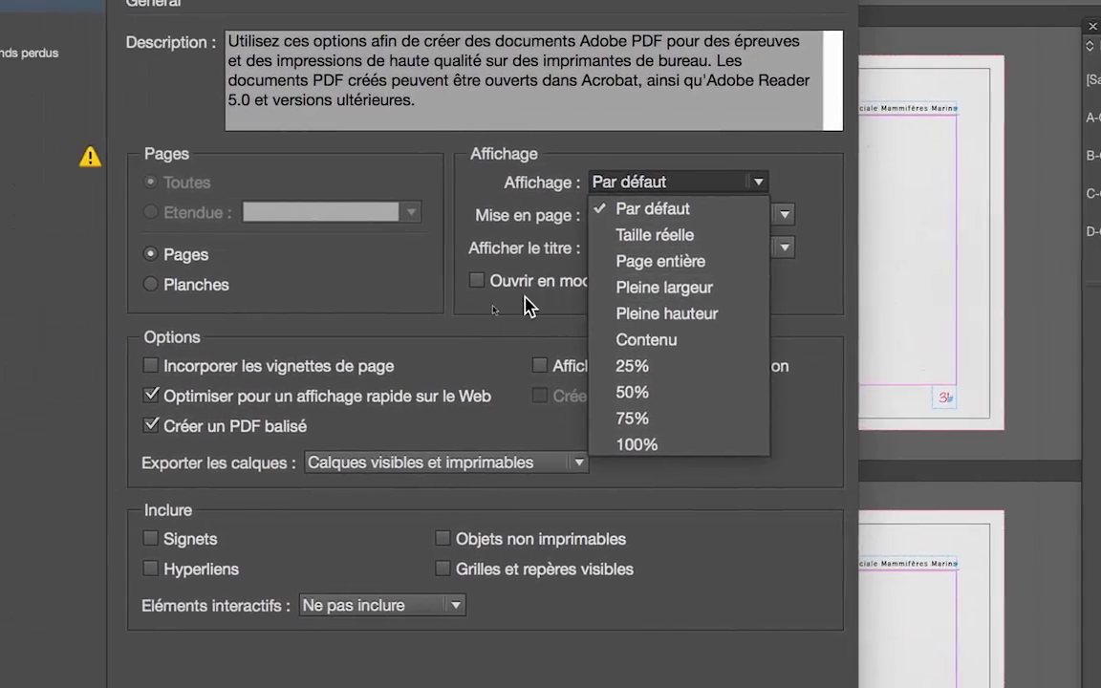
{"action": "left_click", "coordinate": [389, 325]}
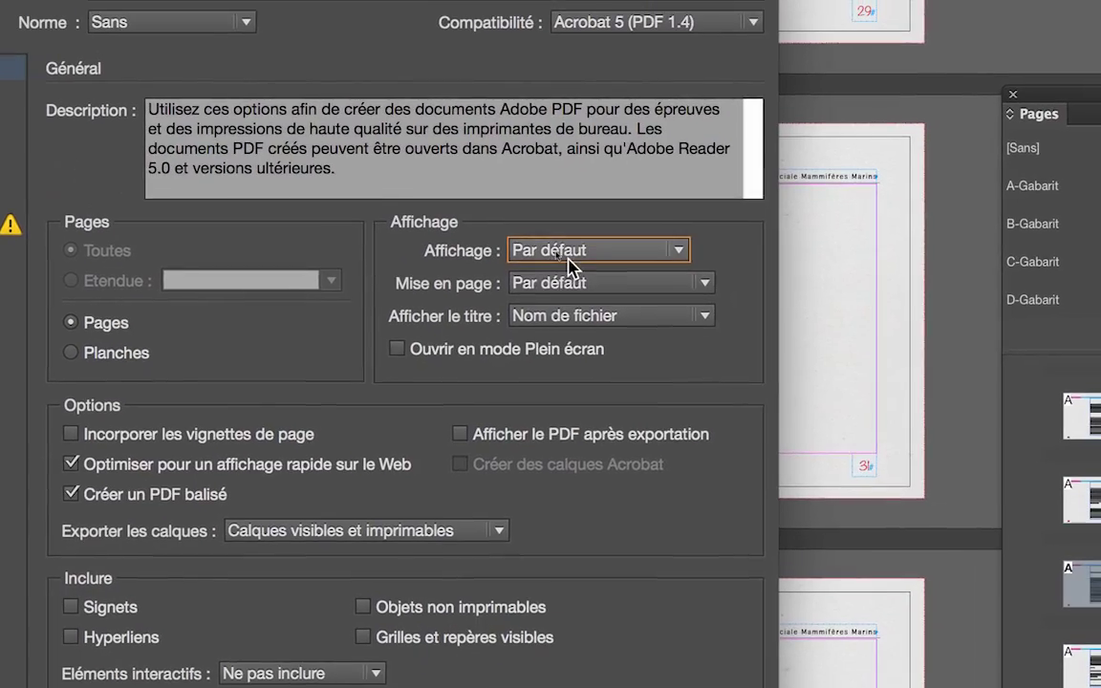
{"action": "left_click", "coordinate": [631, 237]}
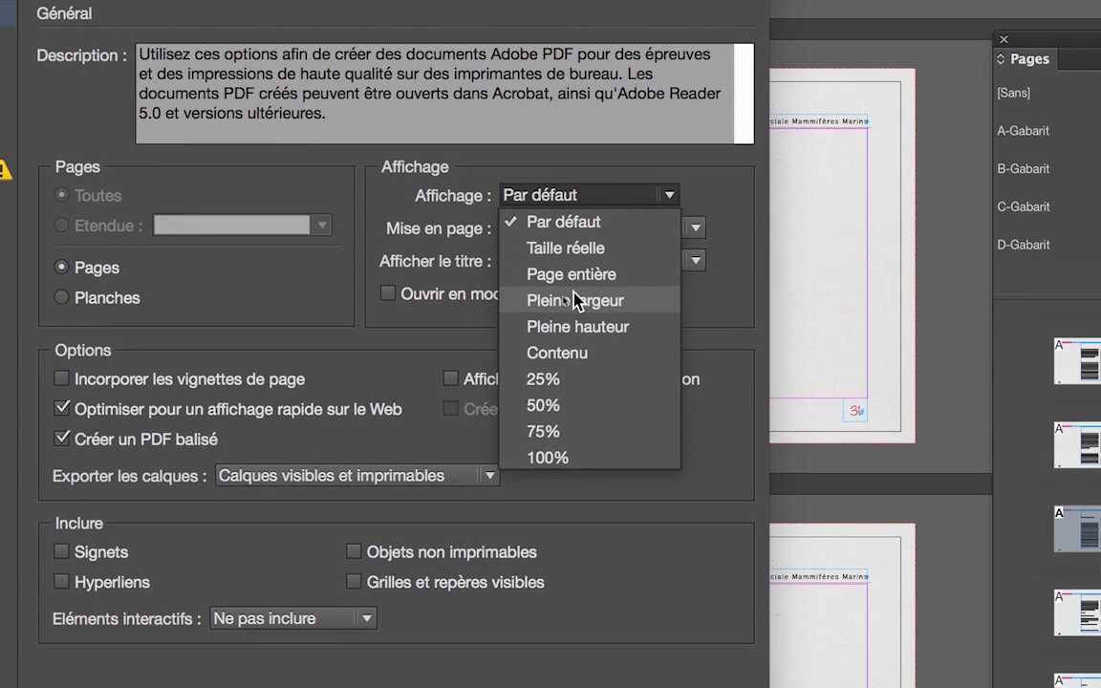
{"action": "left_click", "coordinate": [576, 300]}
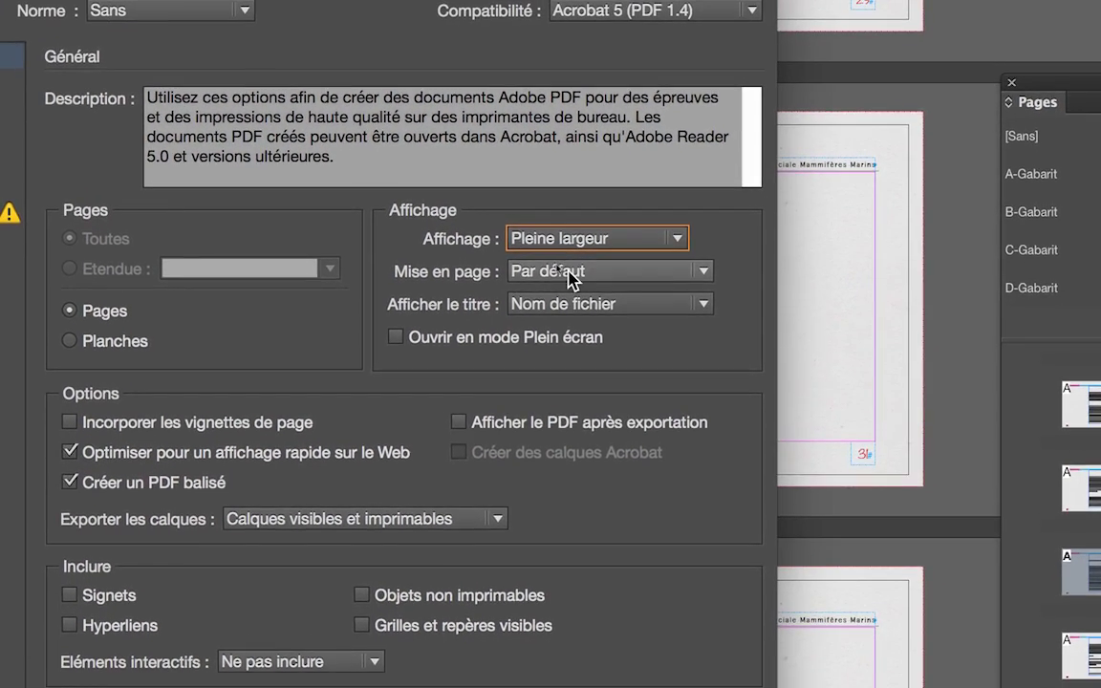
{"action": "left_click", "coordinate": [570, 272]}
{"action": "left_click", "coordinate": [570, 272]}
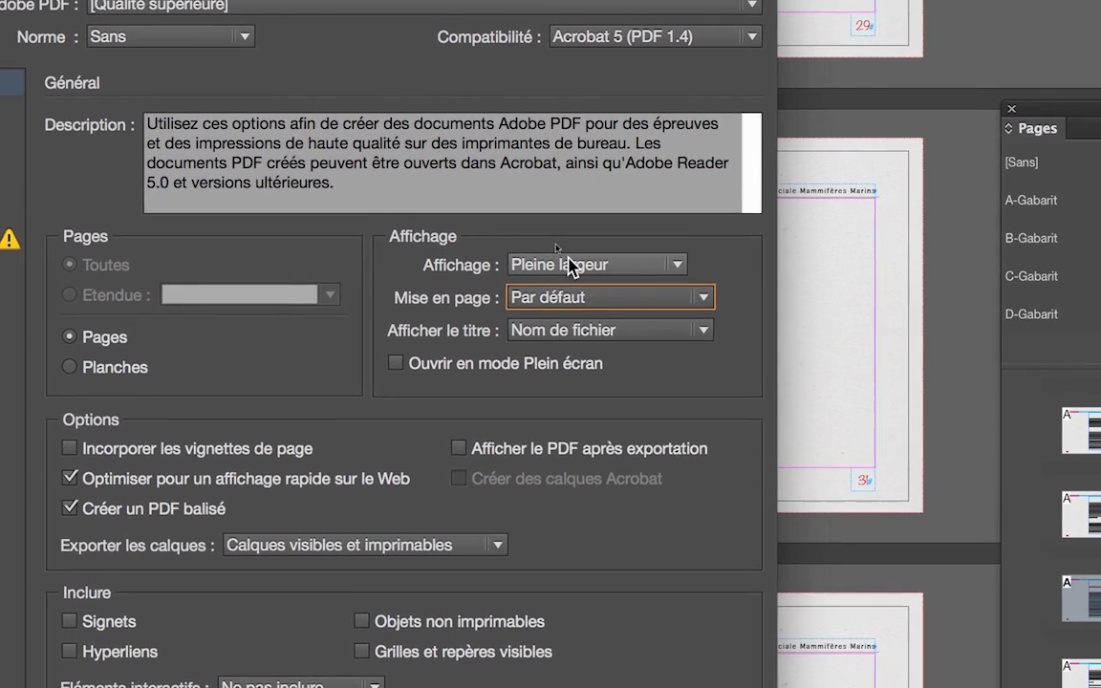
{"action": "left_click", "coordinate": [563, 236]}
{"action": "left_click", "coordinate": [564, 236]}
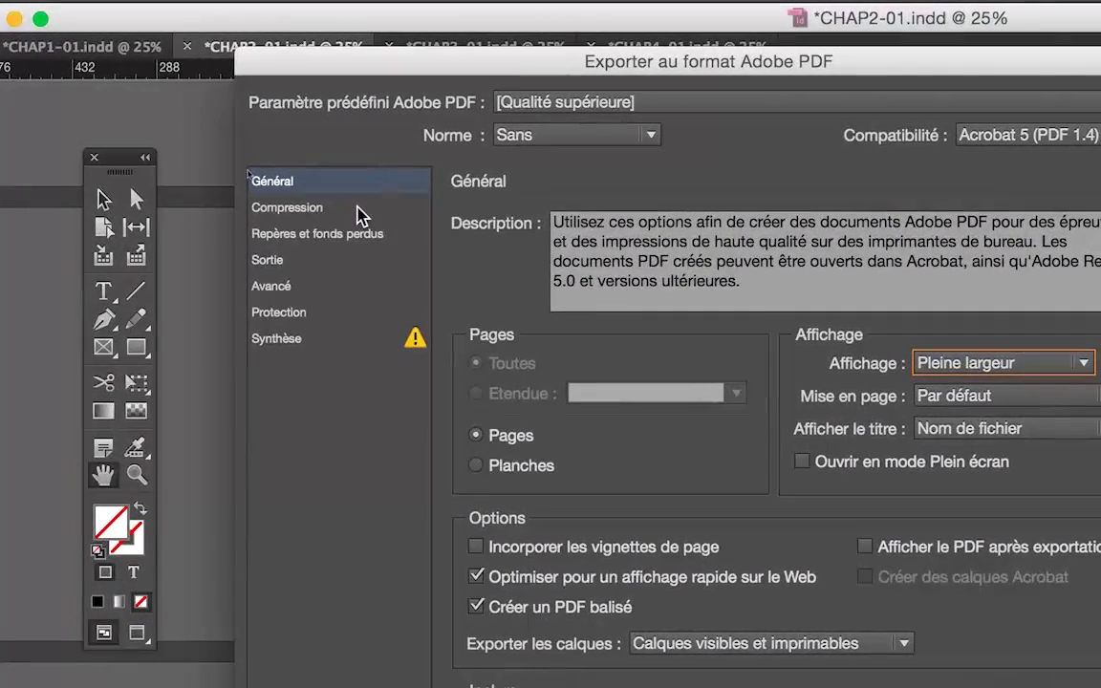
Examine the PDF export's compression, marks and bleed, output, advanced and protection settings, and cancel the export.
{"action": "left_click", "coordinate": [368, 223]}
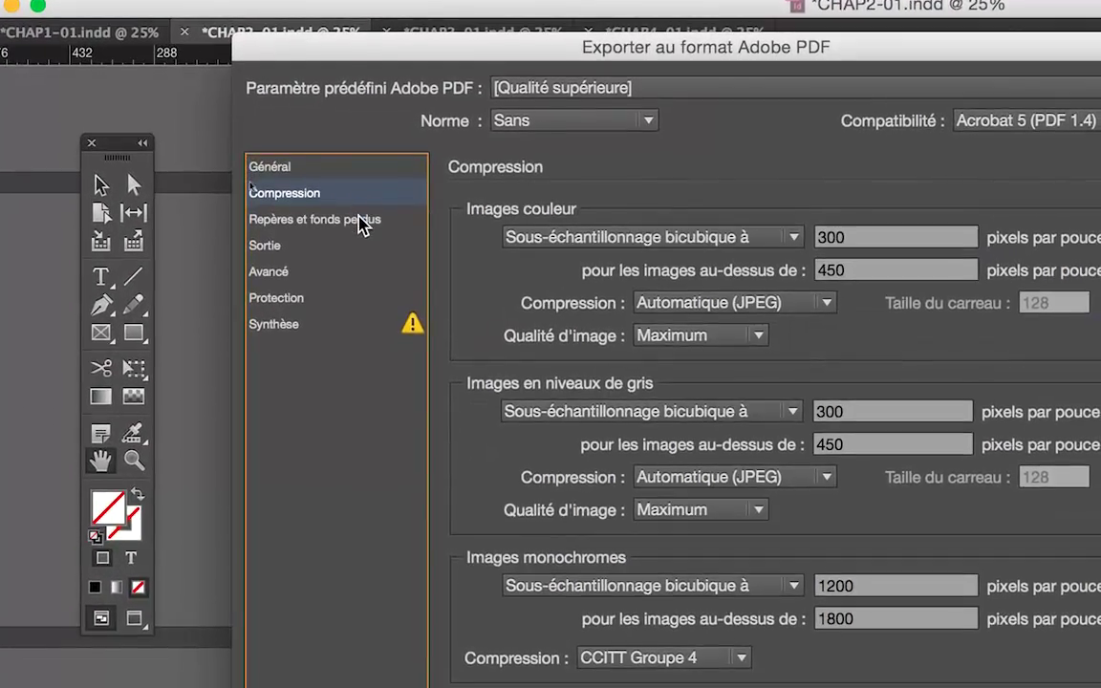
{"action": "left_click", "coordinate": [361, 233]}
{"action": "left_click", "coordinate": [360, 259]}
{"action": "left_click", "coordinate": [361, 286]}
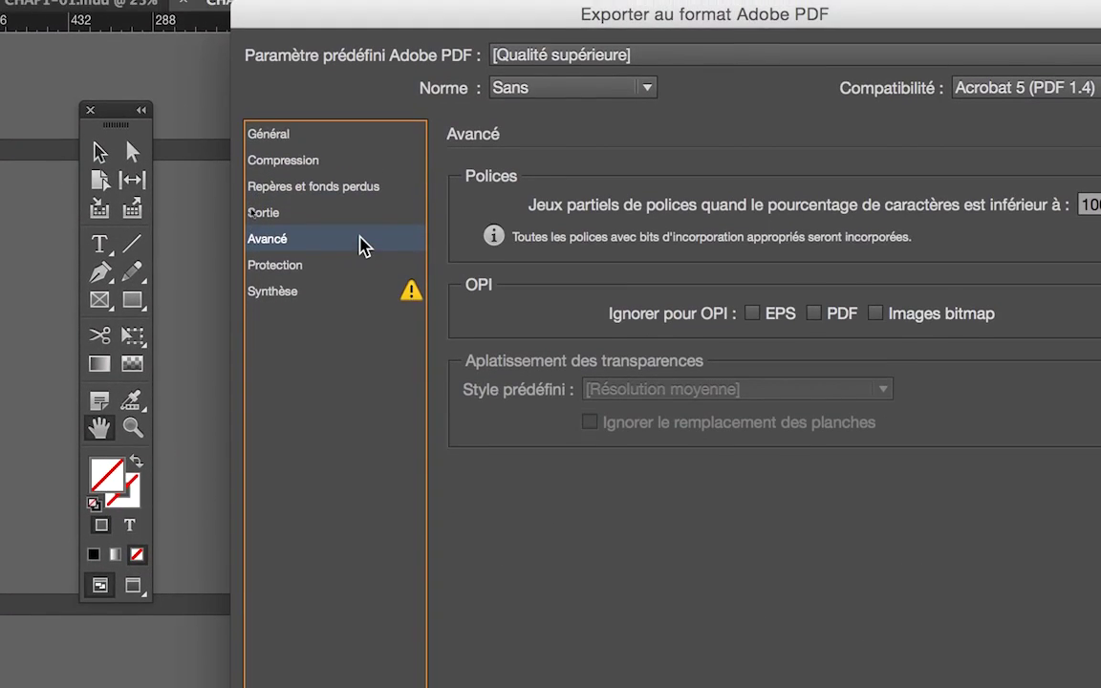
{"action": "left_click", "coordinate": [355, 246]}
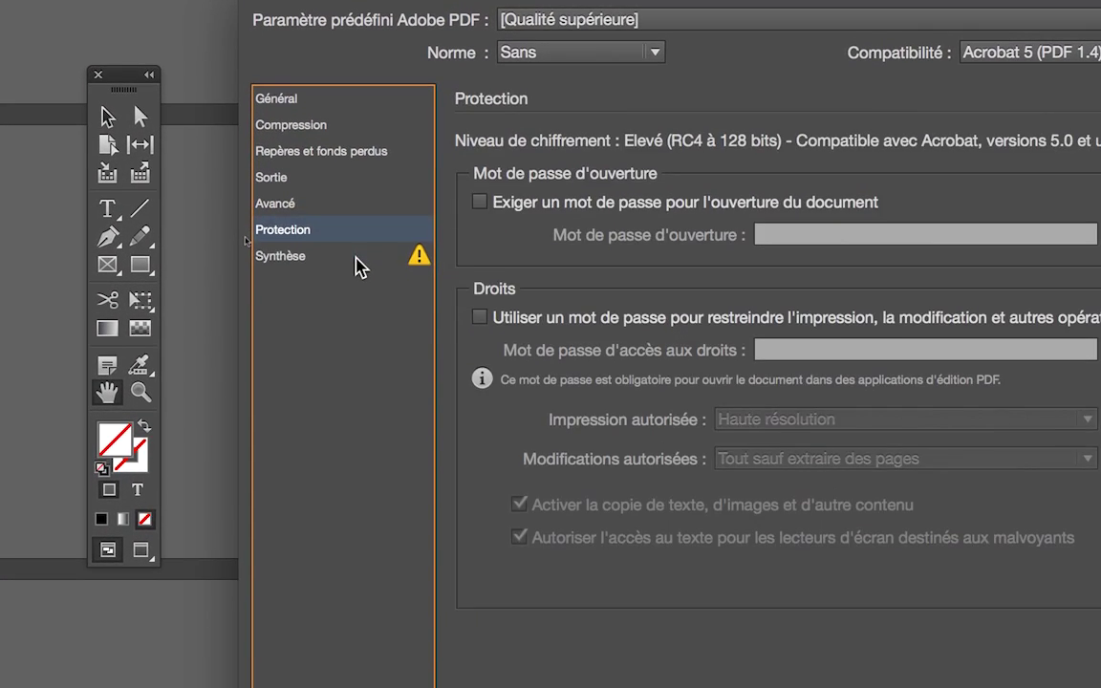
{"action": "left_click", "coordinate": [356, 258]}
{"action": "left_click", "coordinate": [356, 244]}
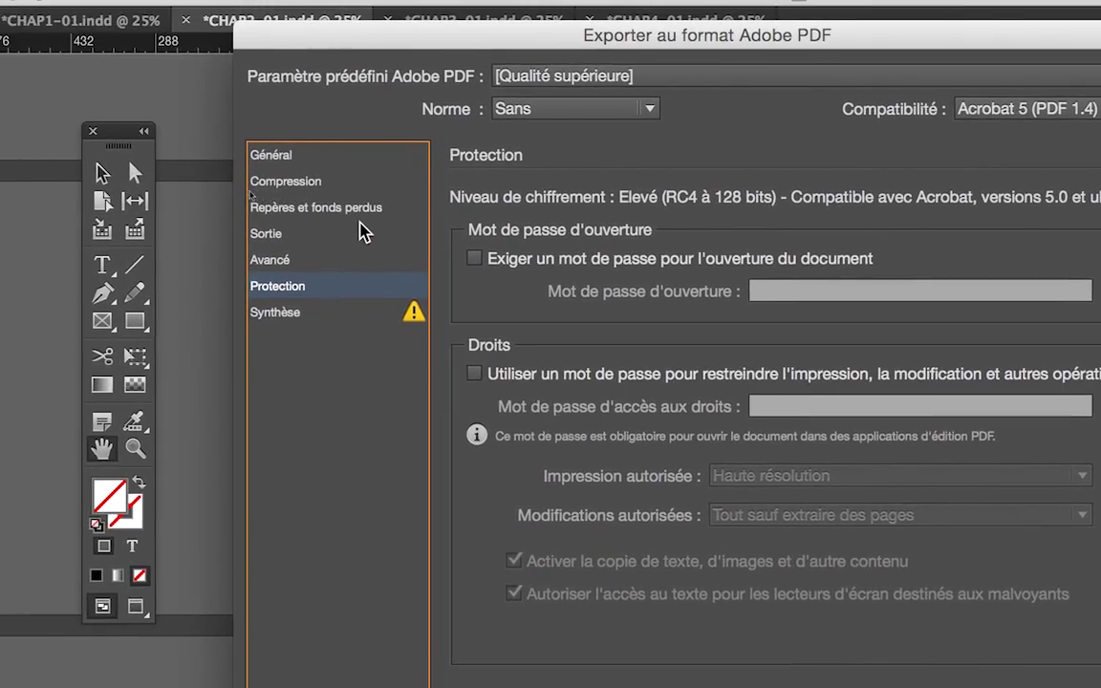
{"action": "left_click", "coordinate": [339, 196]}
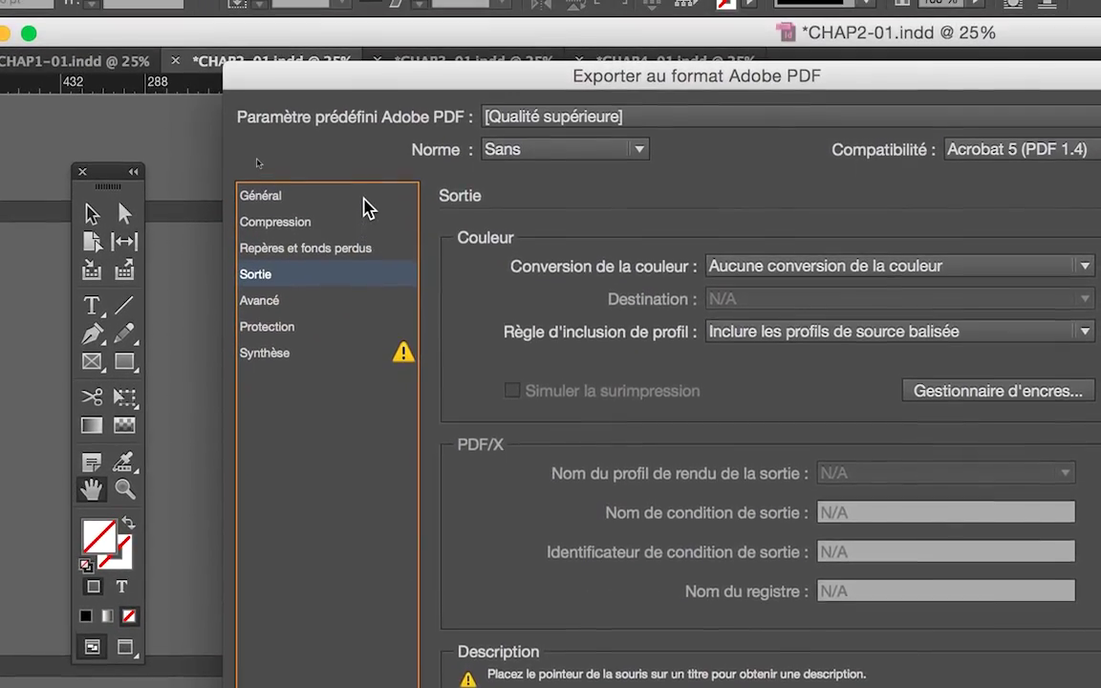
{"action": "left_click", "coordinate": [375, 153]}
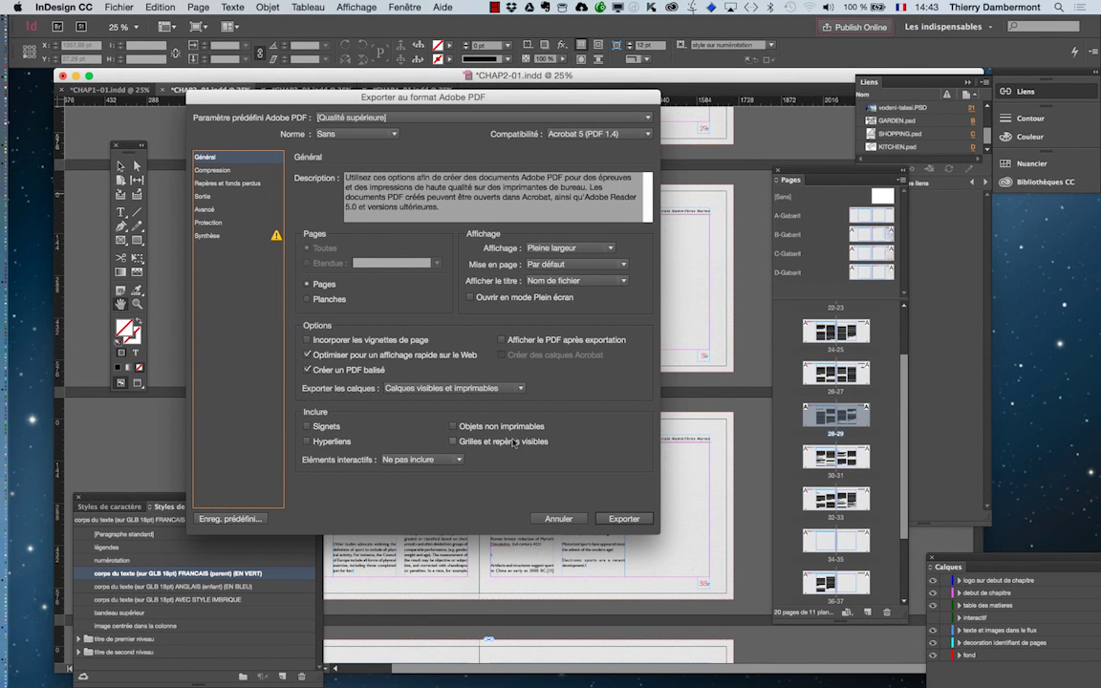
{"action": "key", "text": "Escape"}
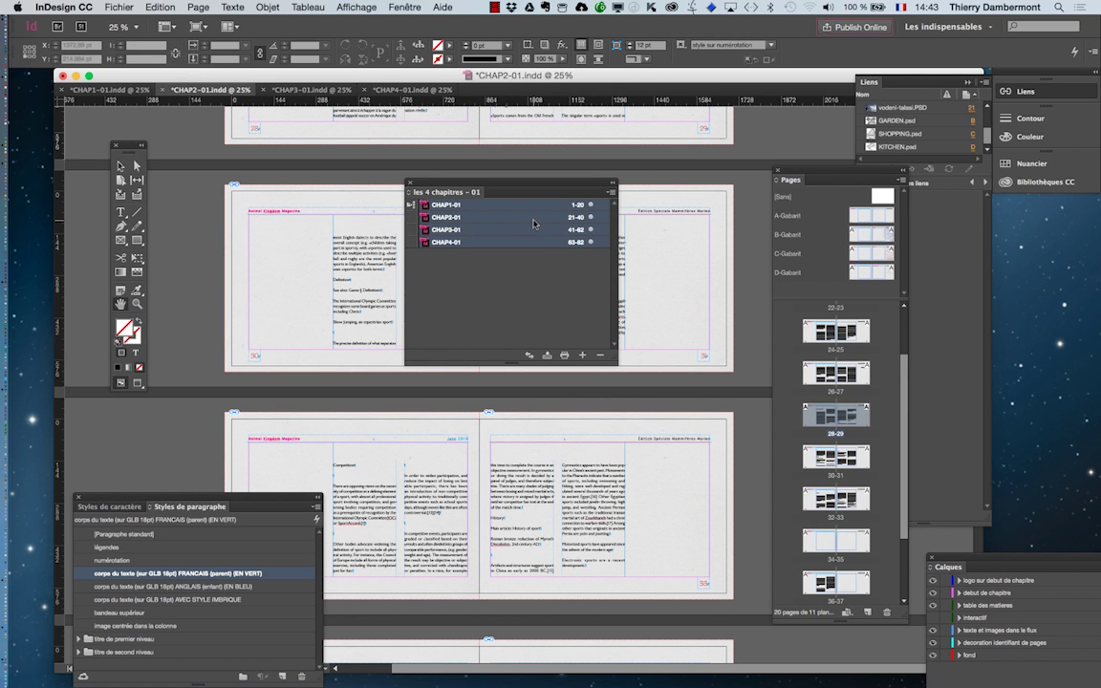
Switch to Finder and open the jour 1 ID avancé folder in a new window.
{"action": "key", "text": "super+Tab"}
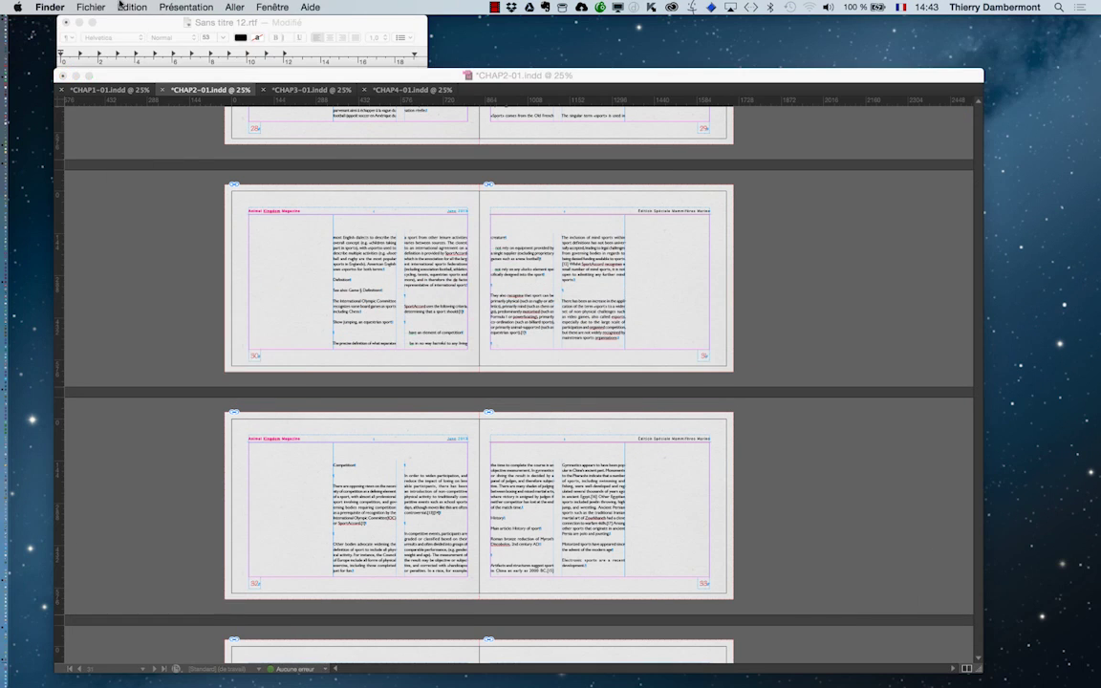
{"action": "left_click", "coordinate": [91, 7]}
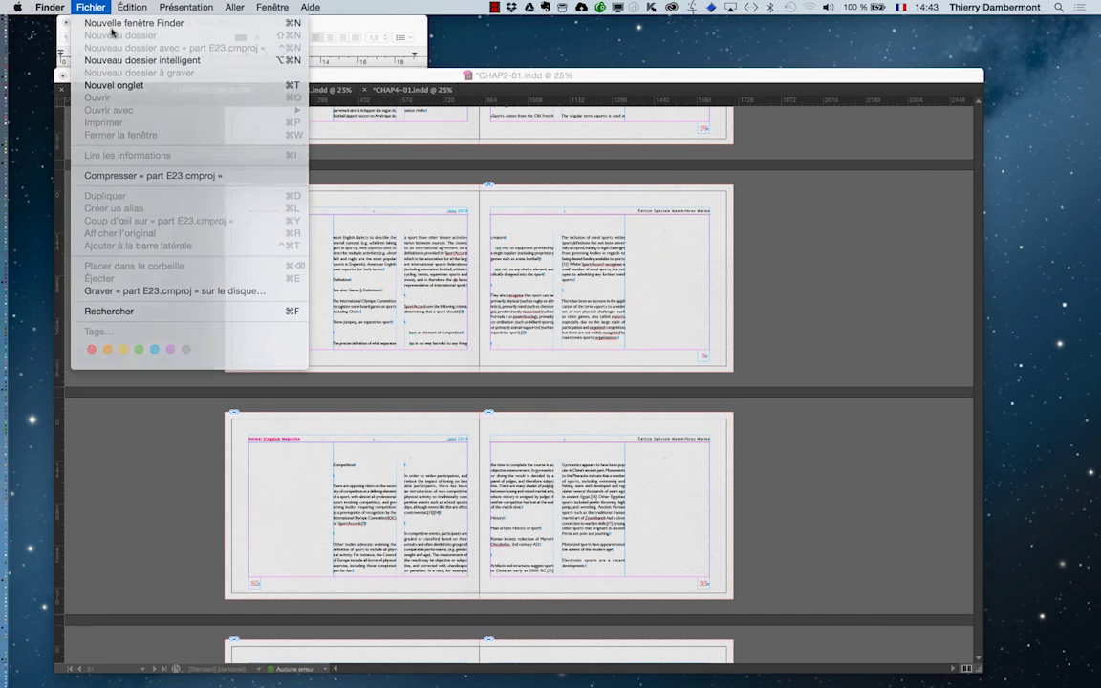
{"action": "left_click", "coordinate": [113, 22]}
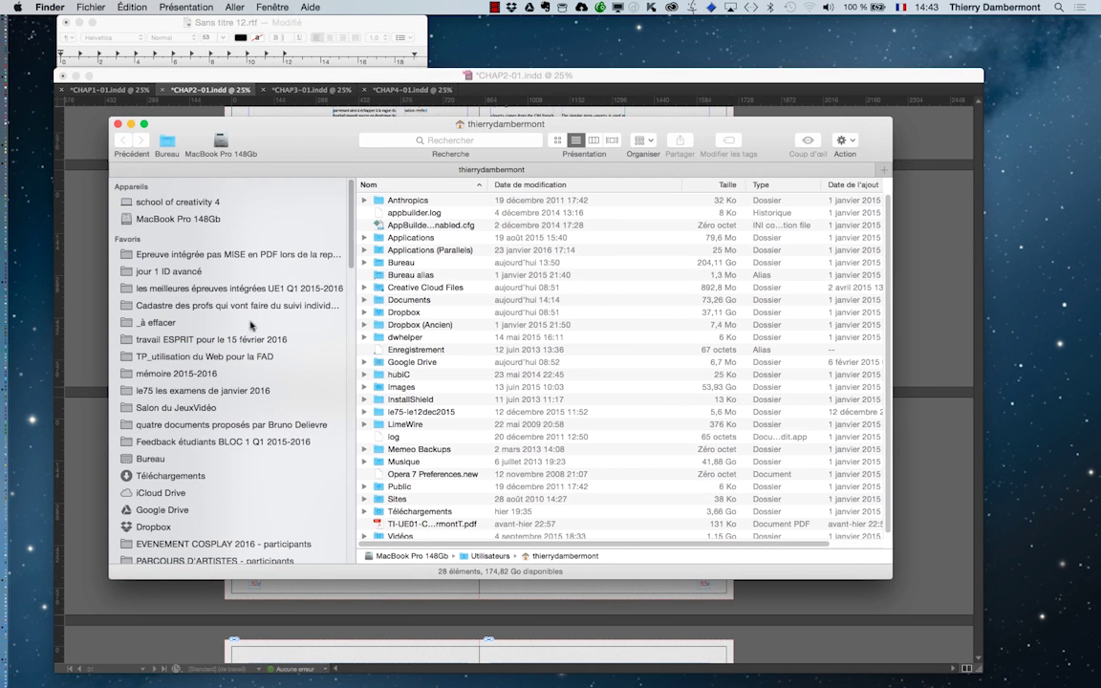
{"action": "left_click", "coordinate": [191, 272]}
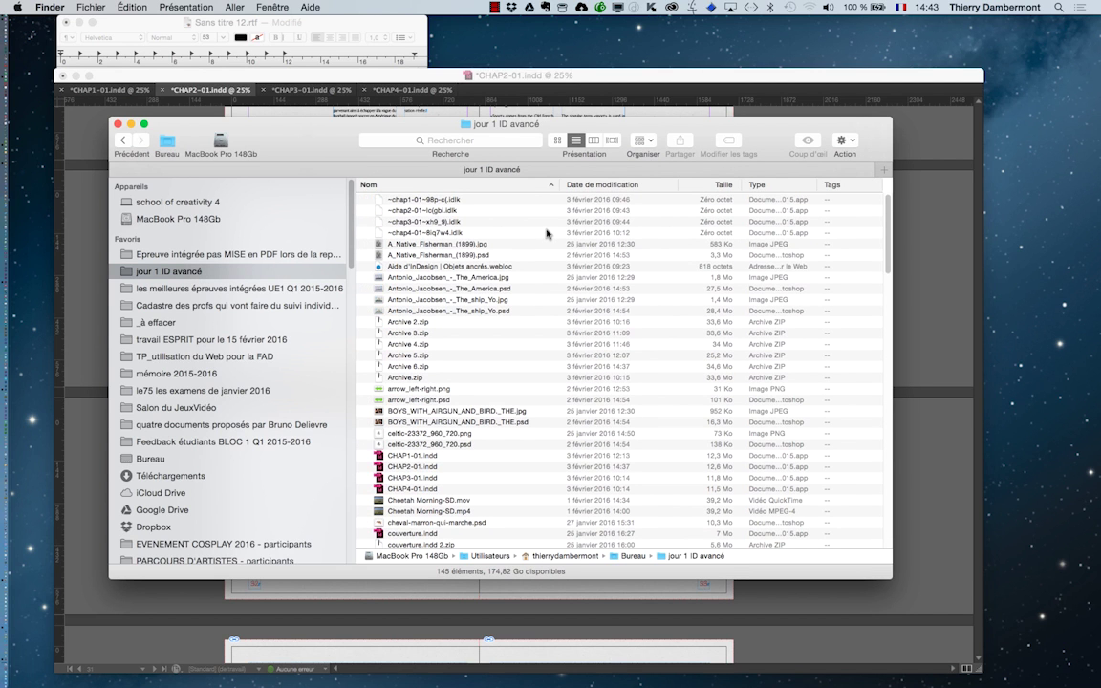
Switch to InDesign and export the whole book as les 4 chapitres - 01.pdf in jour 1 ID avancé using the [Qualité supérieure] preset.
{"action": "key", "text": "super+Tab"}
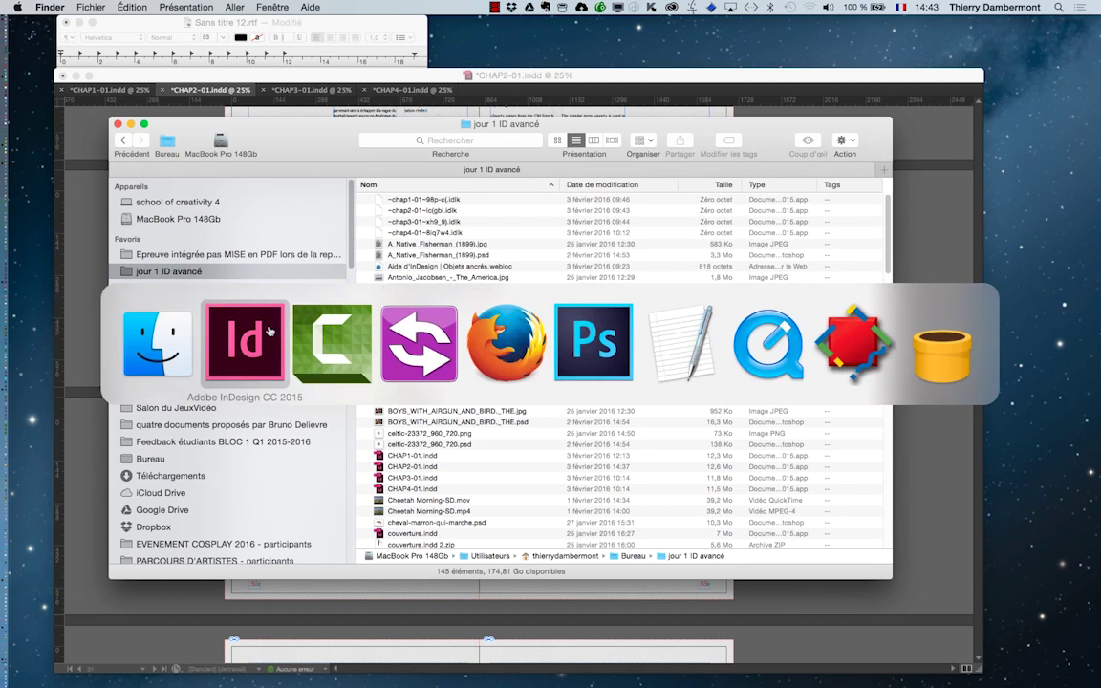
{"action": "left_click", "coordinate": [277, 344]}
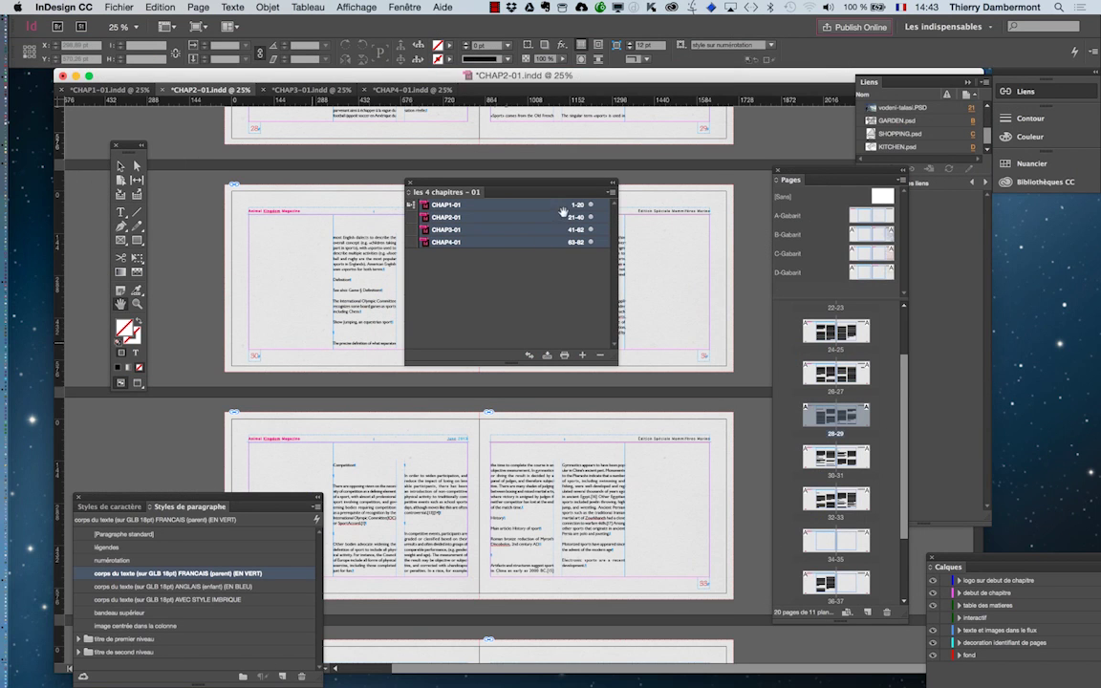
{"action": "left_click", "coordinate": [612, 194]}
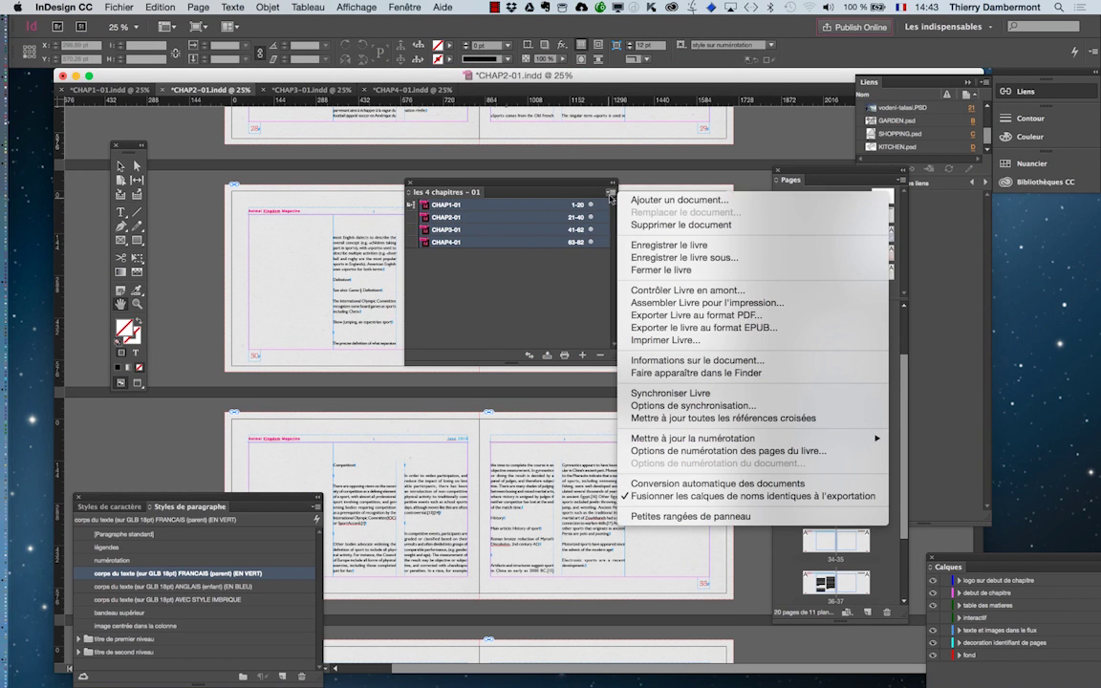
{"action": "left_click", "coordinate": [754, 316]}
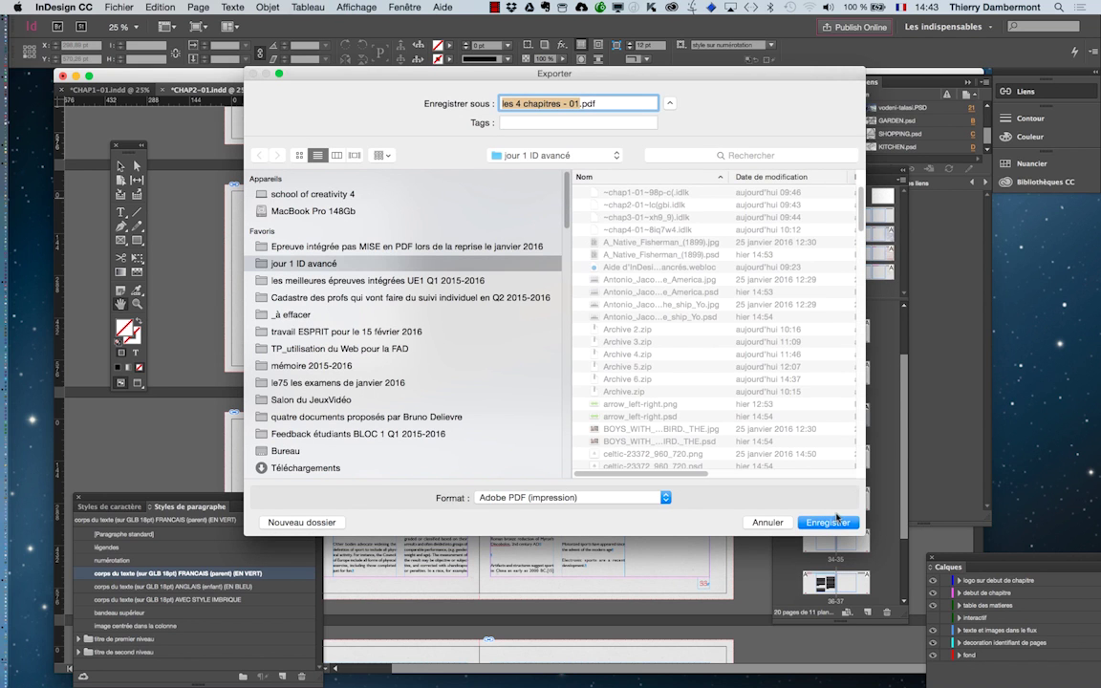
{"action": "left_click", "coordinate": [829, 521]}
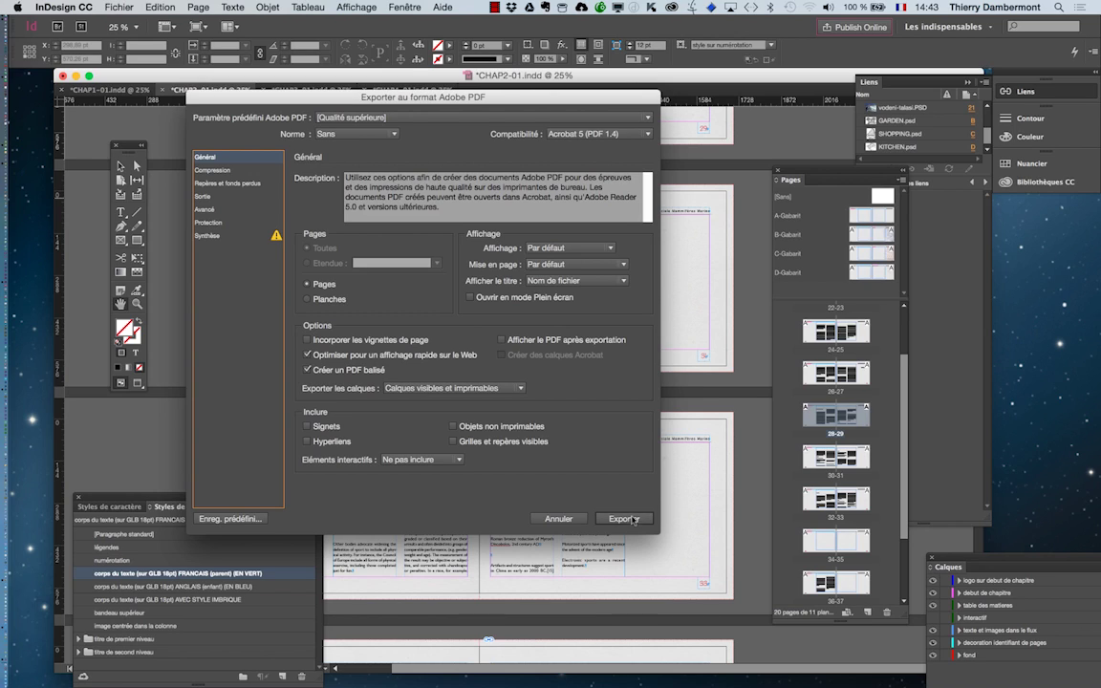
{"action": "key", "text": "alt"}
{"action": "left_click", "coordinate": [624, 590]}
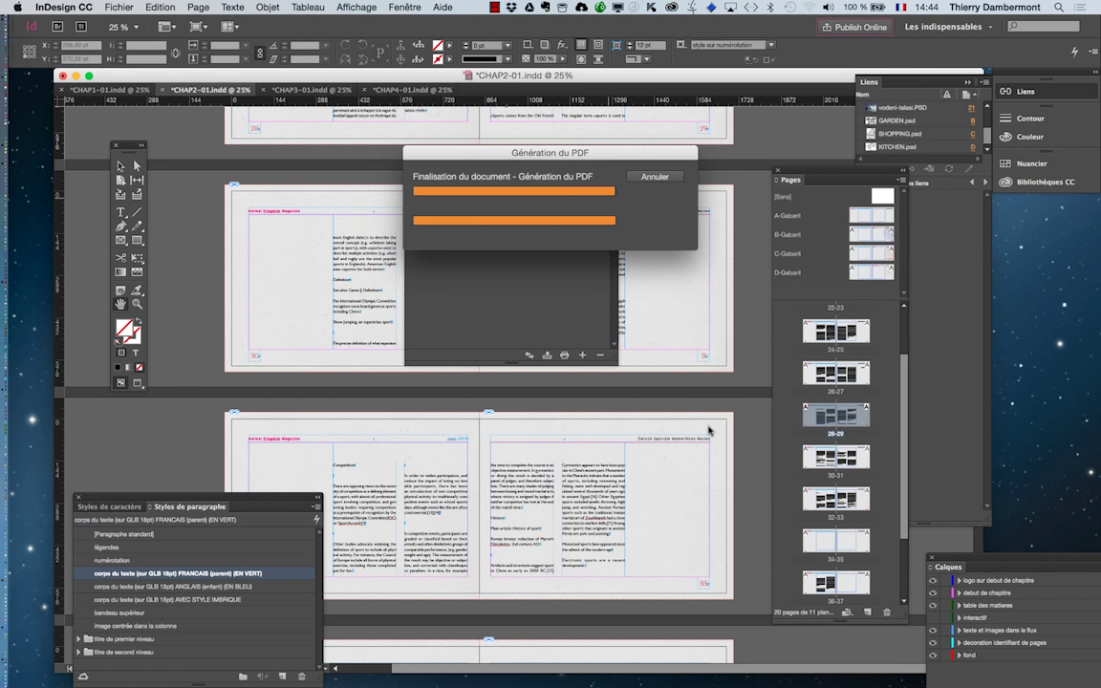
Switch to Finder, sort the jour 1 ID avancé folder by modification date with the newest first, and open les 4 chapitres - 01.pdf.
{"action": "key", "text": "super+Tab"}
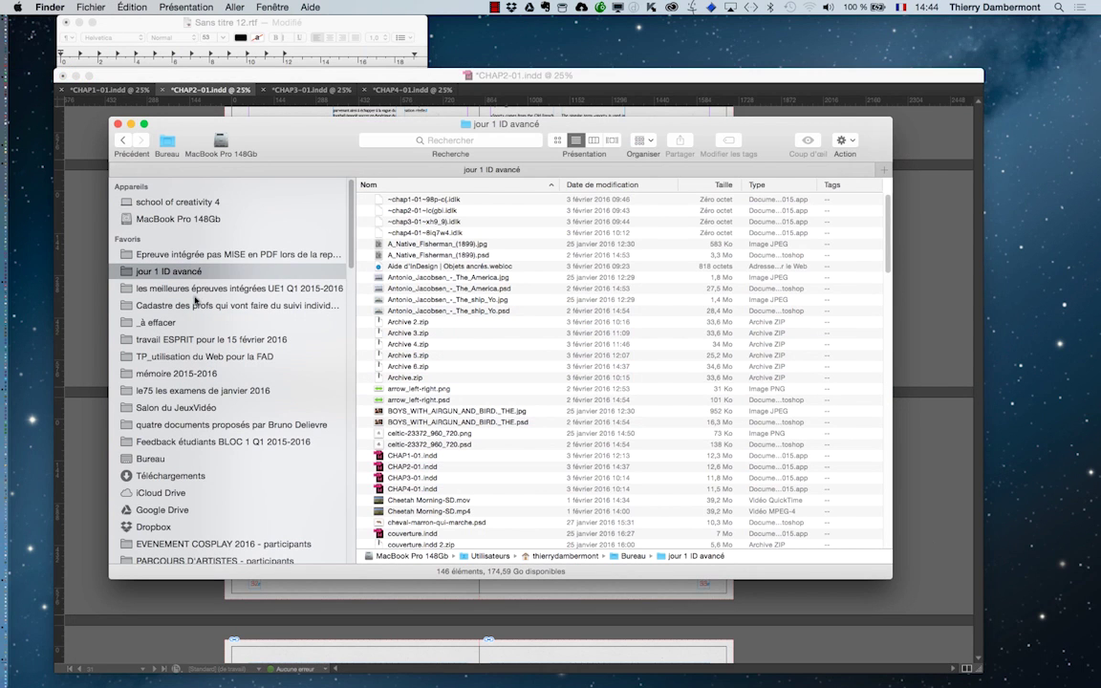
{"action": "scroll", "coordinate": [610, 223], "scroll_direction": "down", "scroll_amount": 3}
{"action": "scroll", "coordinate": [609, 206], "scroll_direction": "up", "scroll_amount": 3}
{"action": "left_click", "coordinate": [521, 96]}
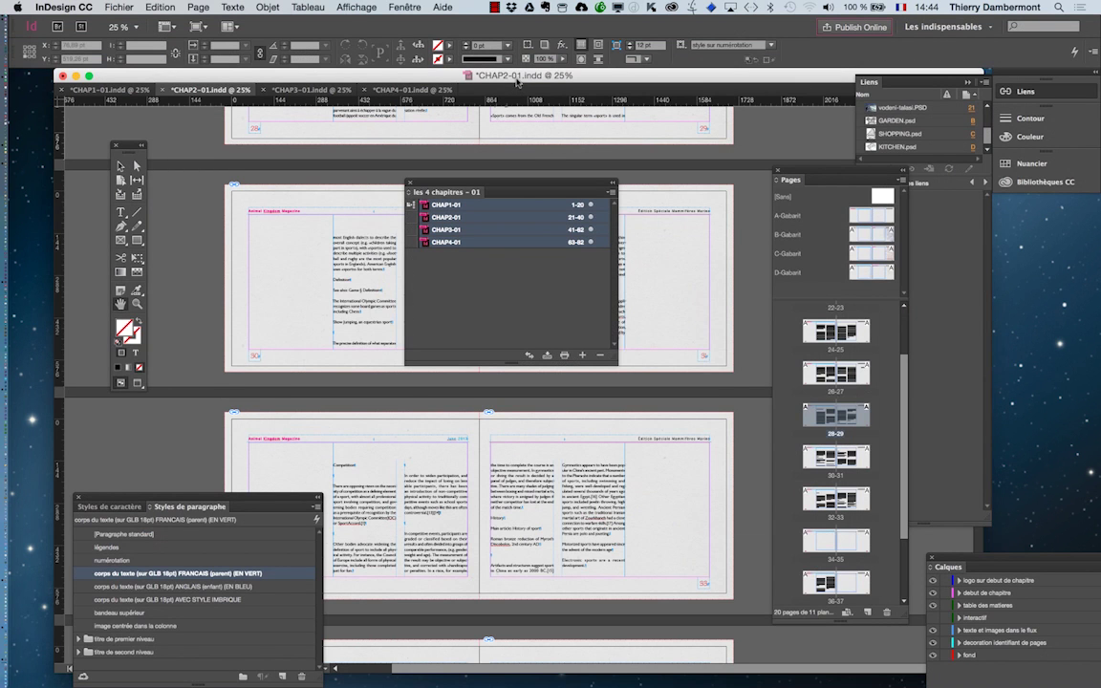
{"action": "key", "text": "super+Tab"}
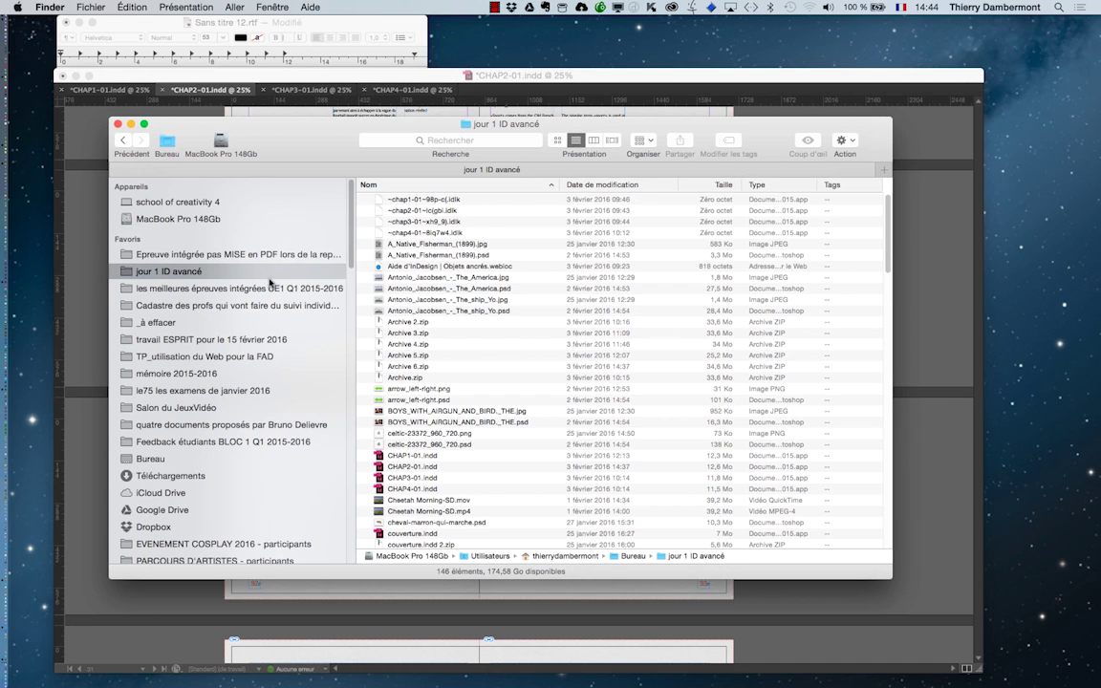
{"action": "left_click", "coordinate": [614, 186]}
{"action": "left_click", "coordinate": [412, 200]}
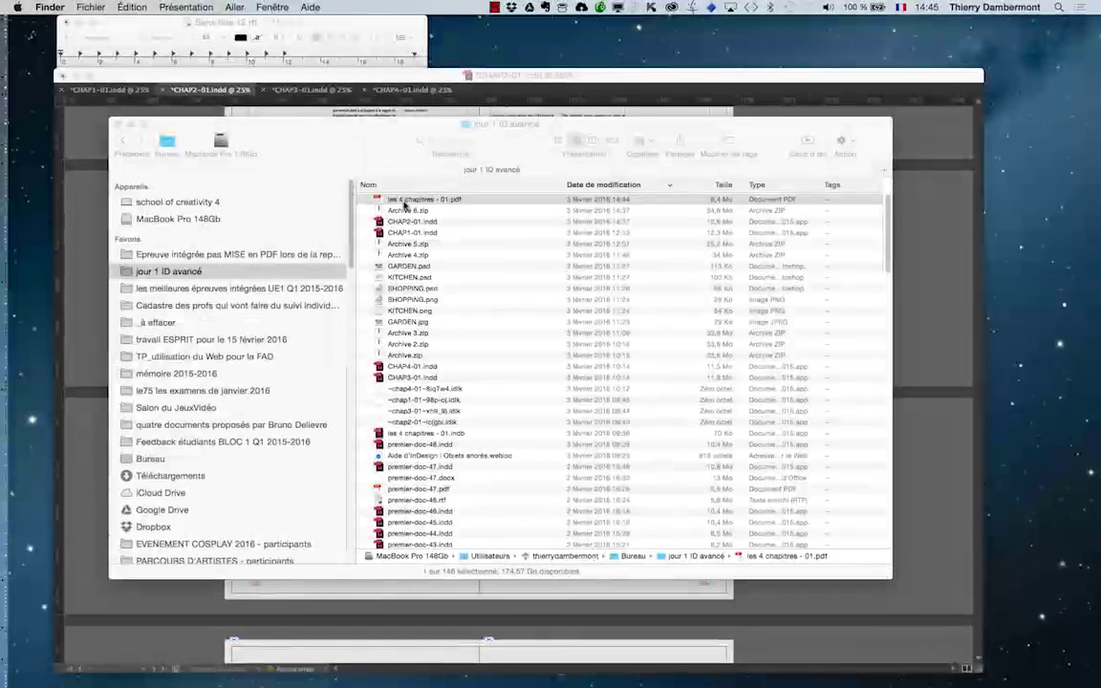
{"action": "double_click", "coordinate": [405, 200]}
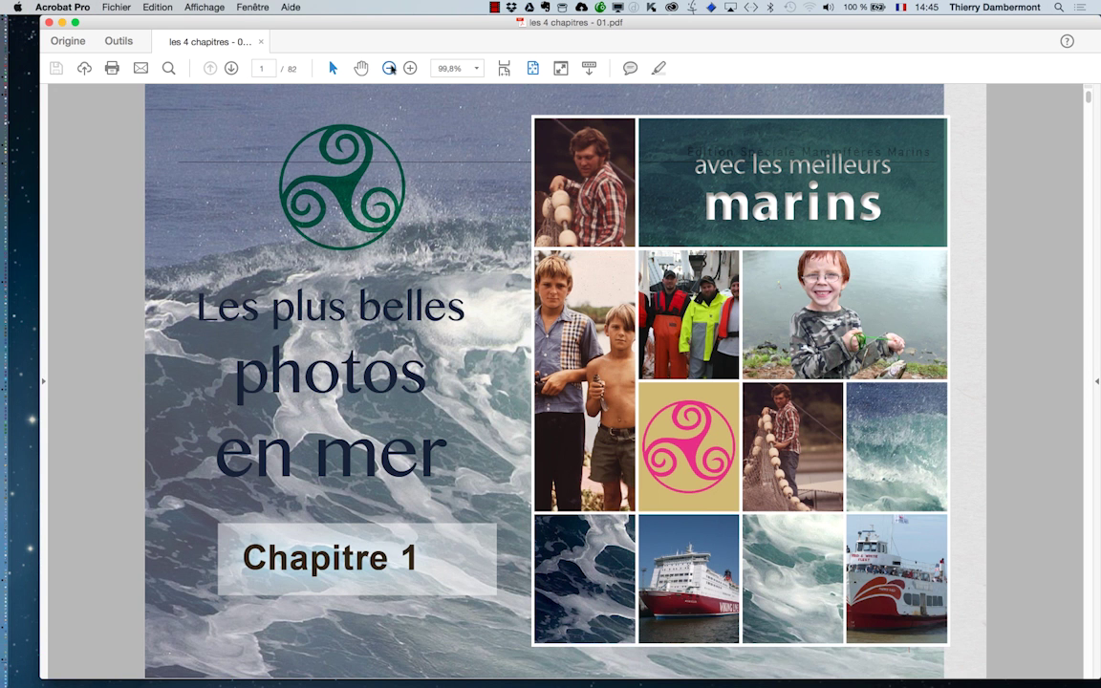
Zoom the PDF out to 50% and display the page thumbnails of the whole book.
{"action": "left_click", "coordinate": [389, 68]}
{"action": "left_click", "coordinate": [389, 68]}
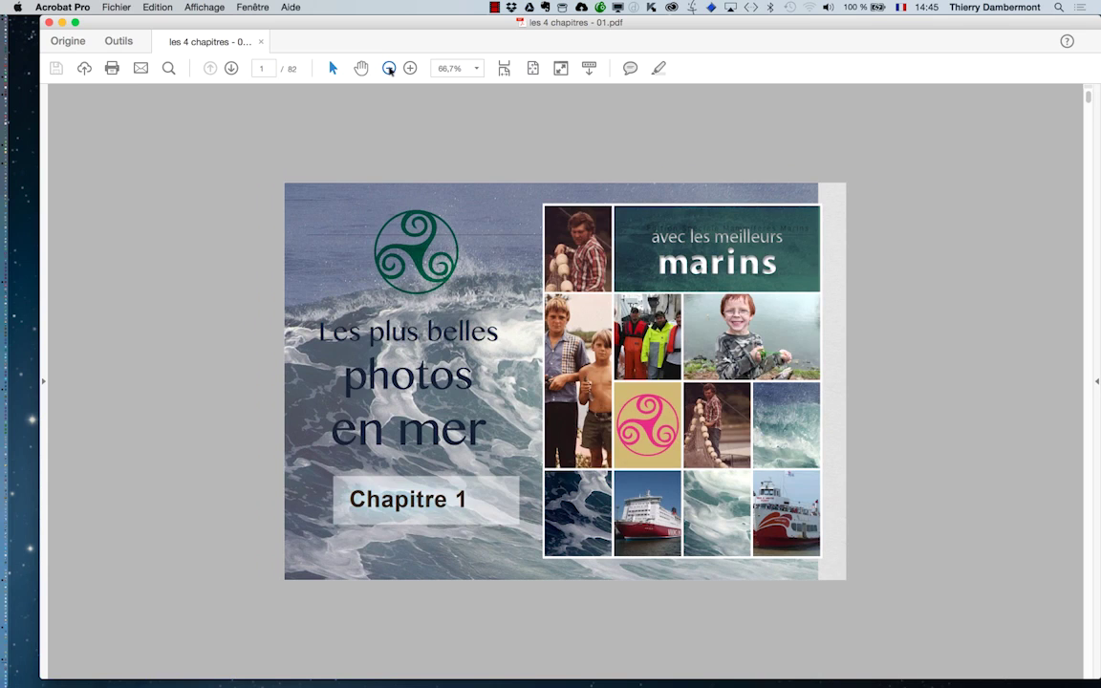
{"action": "left_click", "coordinate": [389, 67]}
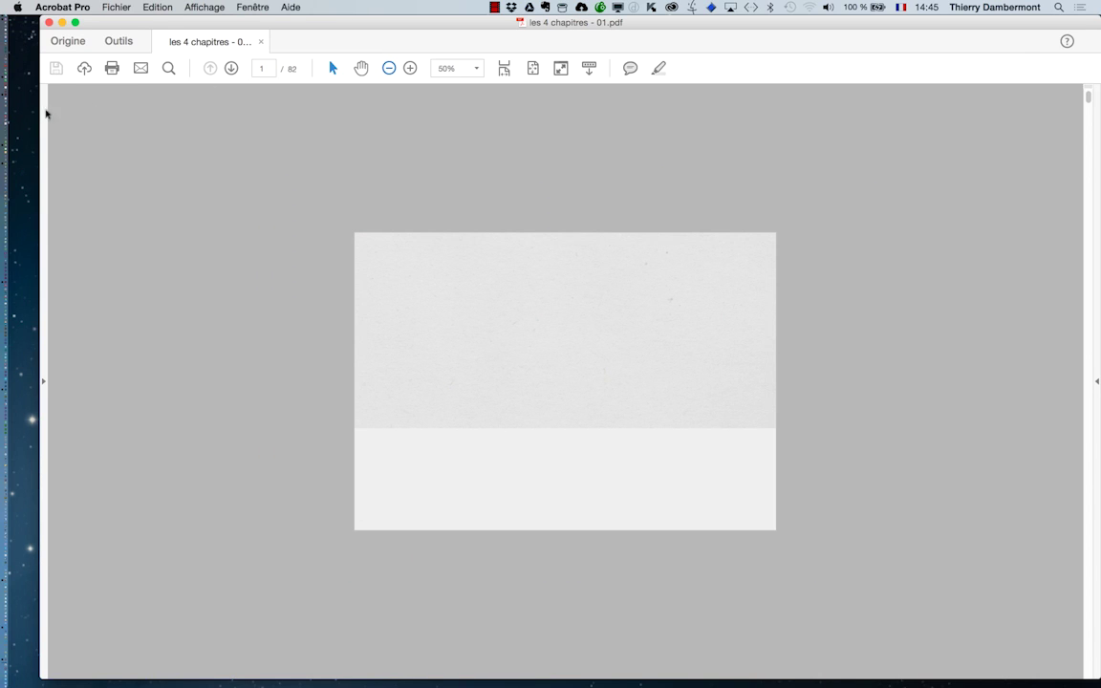
{"action": "left_click", "coordinate": [42, 382]}
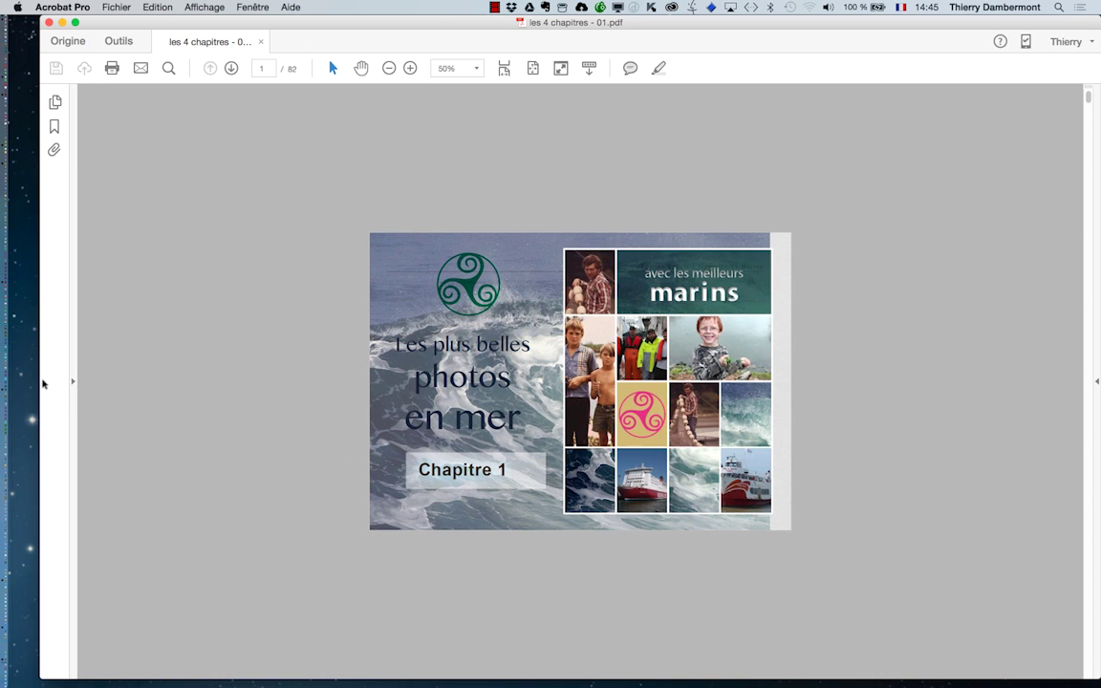
{"action": "left_click", "coordinate": [58, 107]}
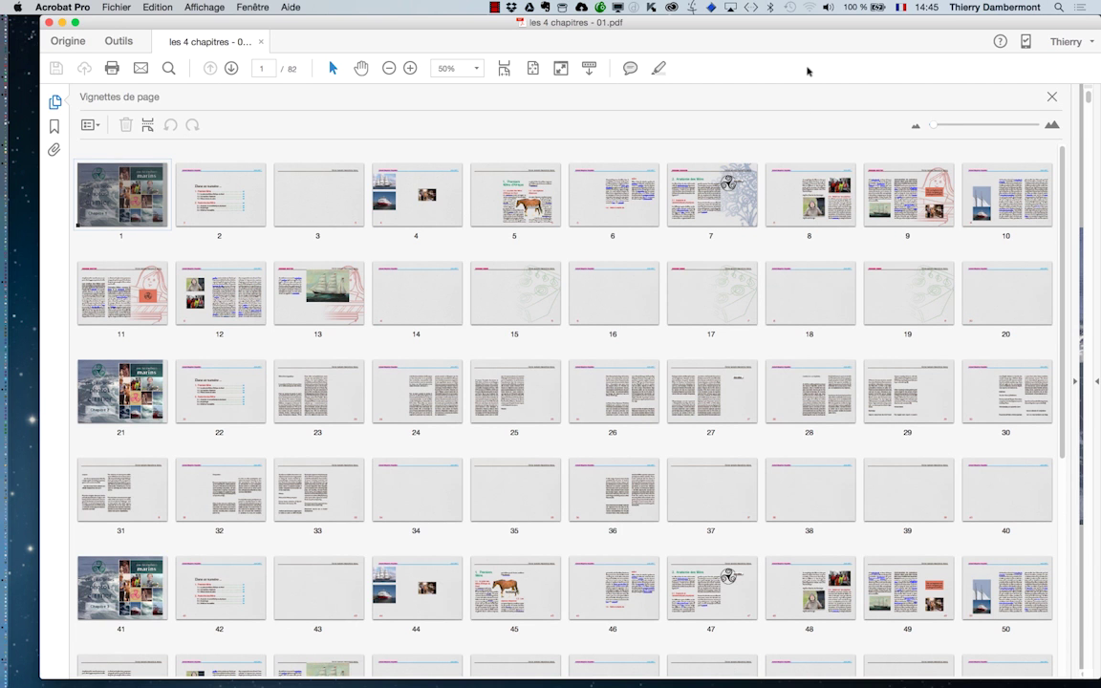
Enlarge the page thumbnails and examine the chapter covers, page content and page numbering through to the end of the book.
{"action": "left_click_drag", "start_coordinate": [936, 127], "coordinate": [946, 127]}
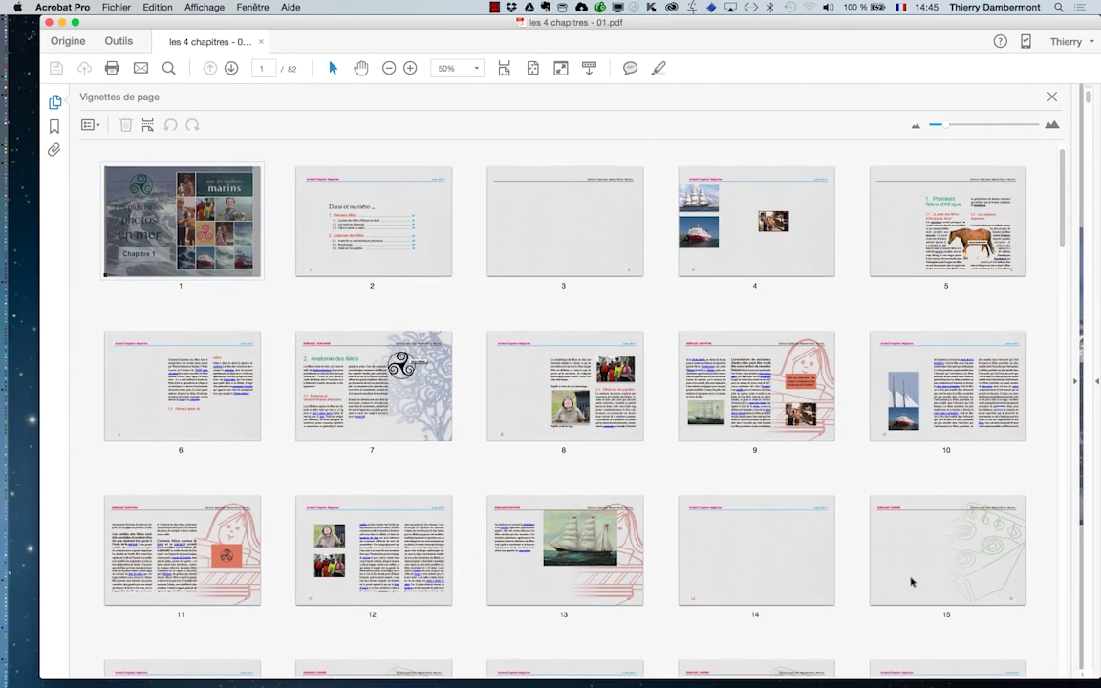
{"action": "scroll", "coordinate": [910, 581], "scroll_direction": "down", "scroll_amount": 7}
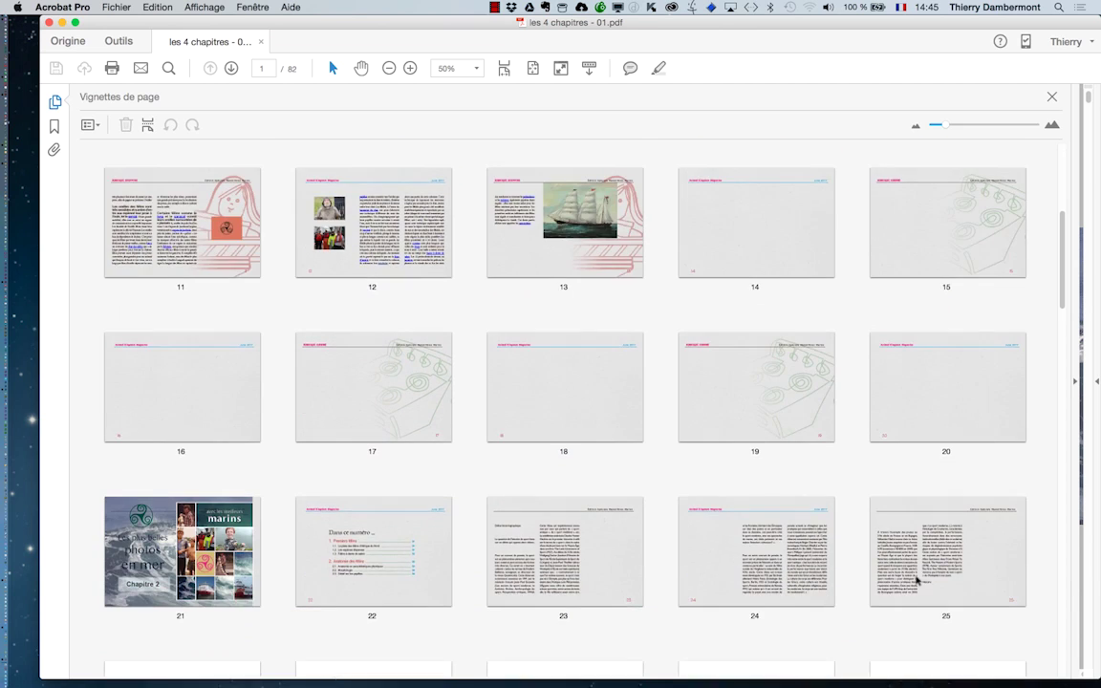
{"action": "scroll", "coordinate": [915, 579], "scroll_direction": "down", "scroll_amount": 5}
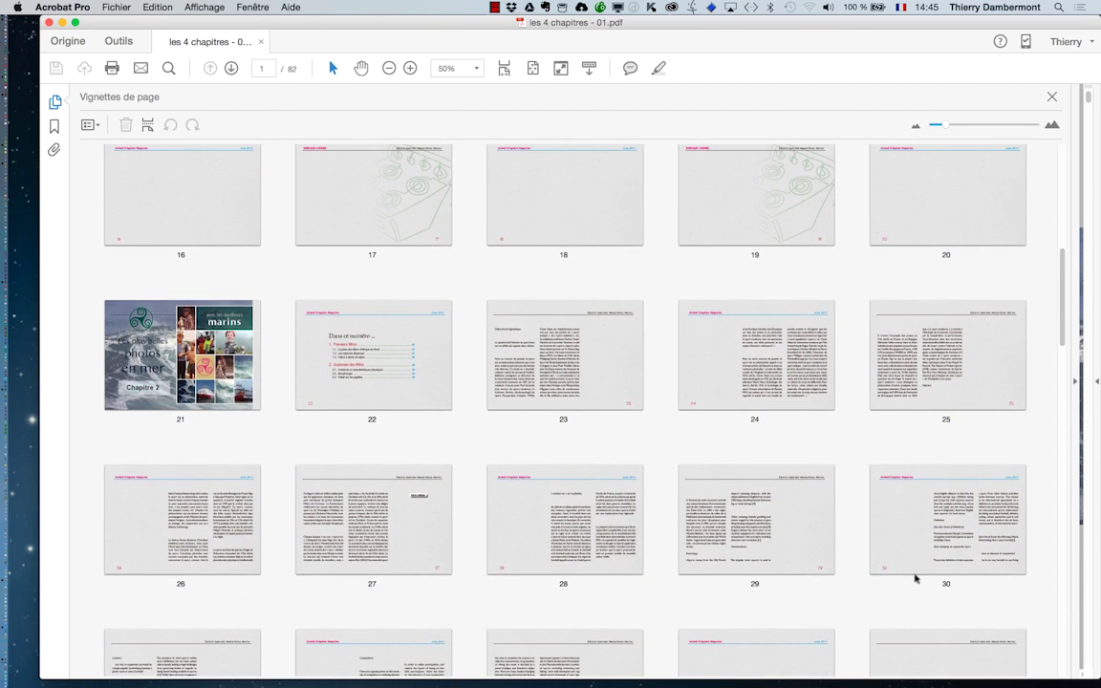
{"action": "scroll", "coordinate": [916, 580], "scroll_direction": "down", "scroll_amount": 2}
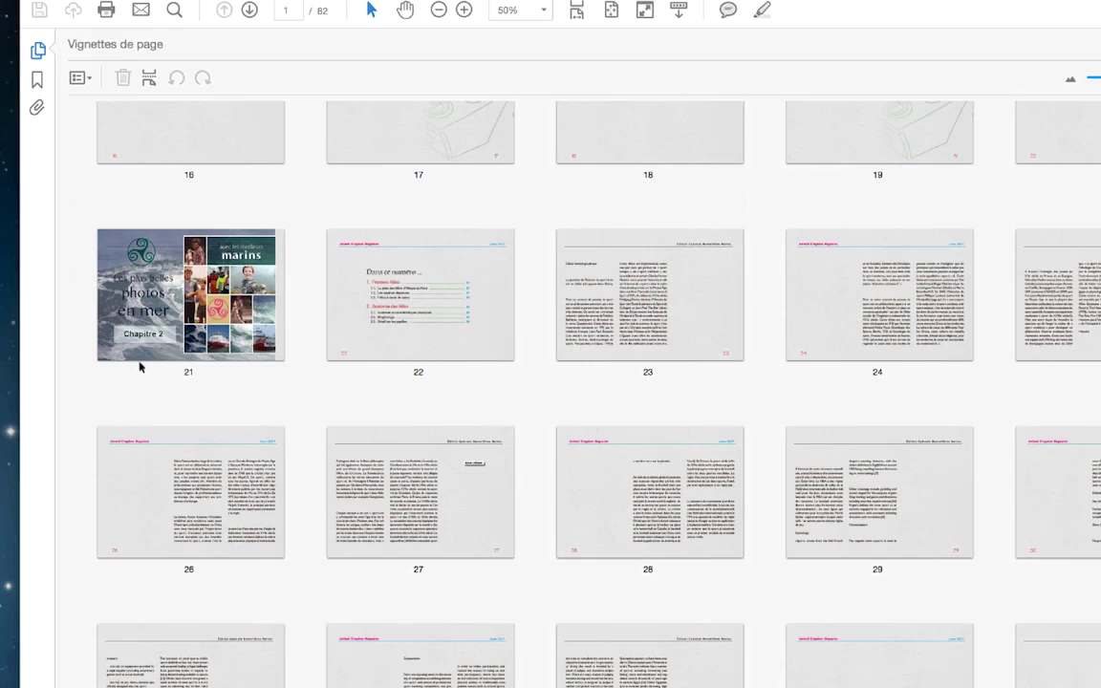
{"action": "scroll", "coordinate": [229, 387], "scroll_direction": "down", "scroll_amount": 5}
{"action": "scroll", "coordinate": [208, 370], "scroll_direction": "down", "scroll_amount": 5}
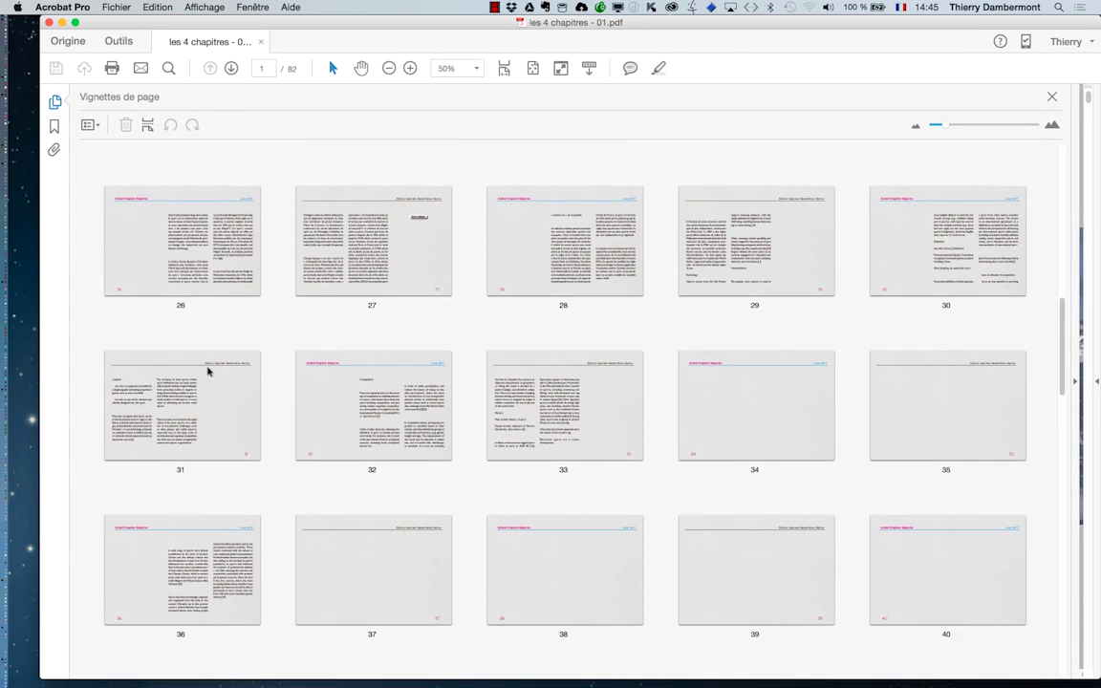
{"action": "scroll", "coordinate": [209, 371], "scroll_direction": "down", "scroll_amount": 5}
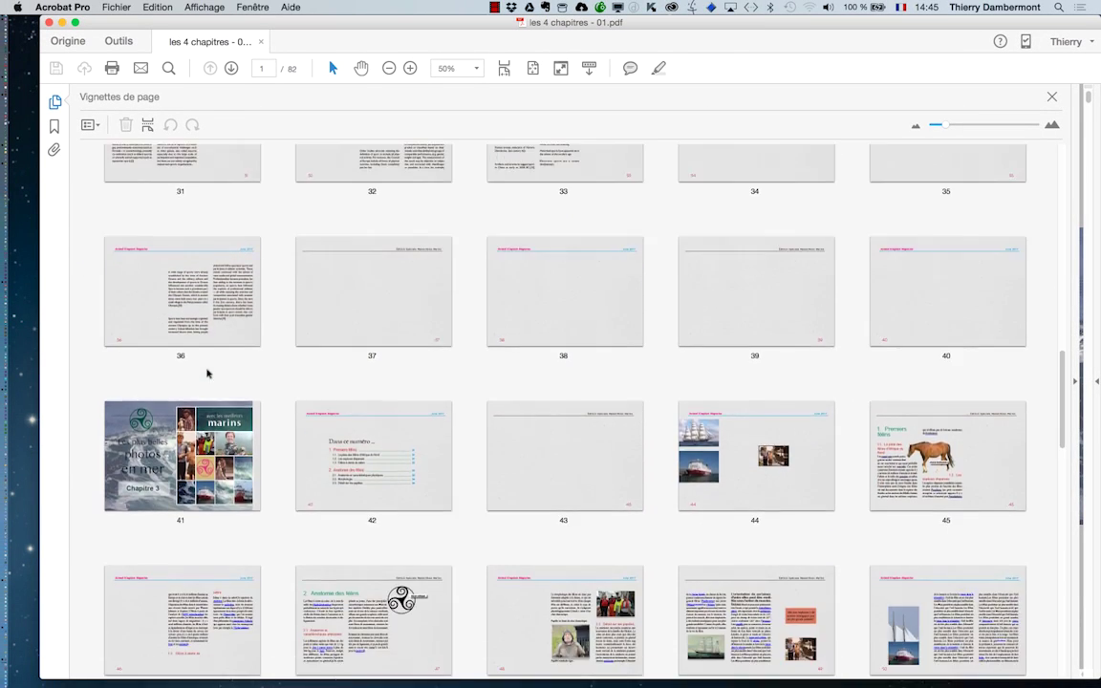
{"action": "scroll", "coordinate": [194, 421], "scroll_direction": "down", "scroll_amount": 7}
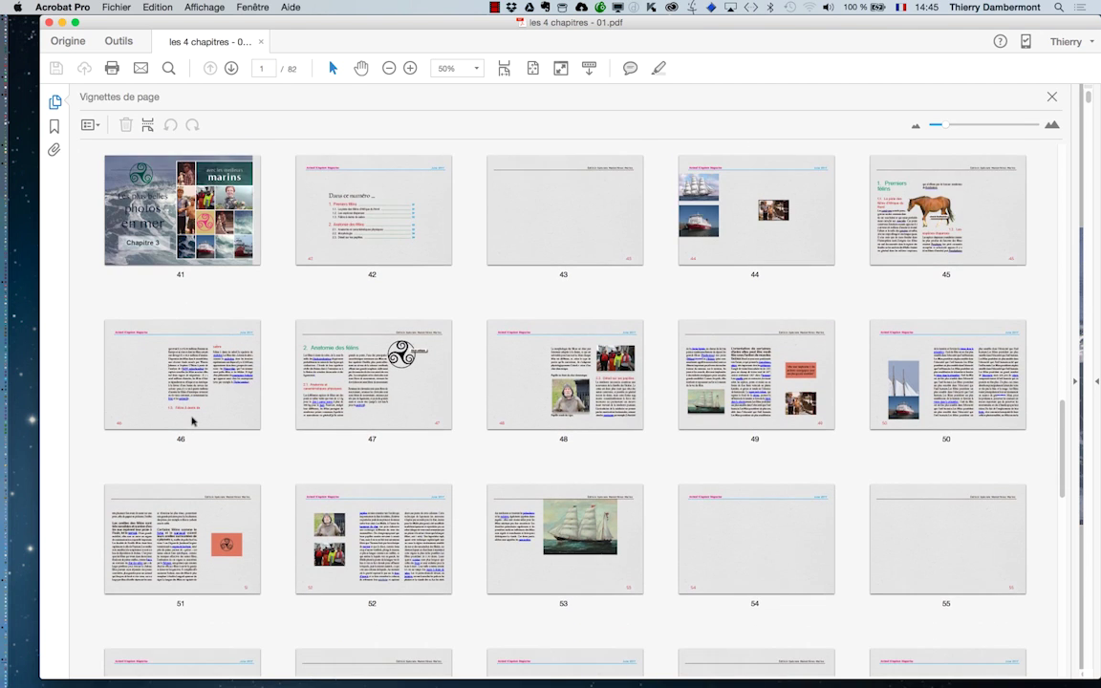
{"action": "scroll", "coordinate": [191, 421], "scroll_direction": "down", "scroll_amount": 8}
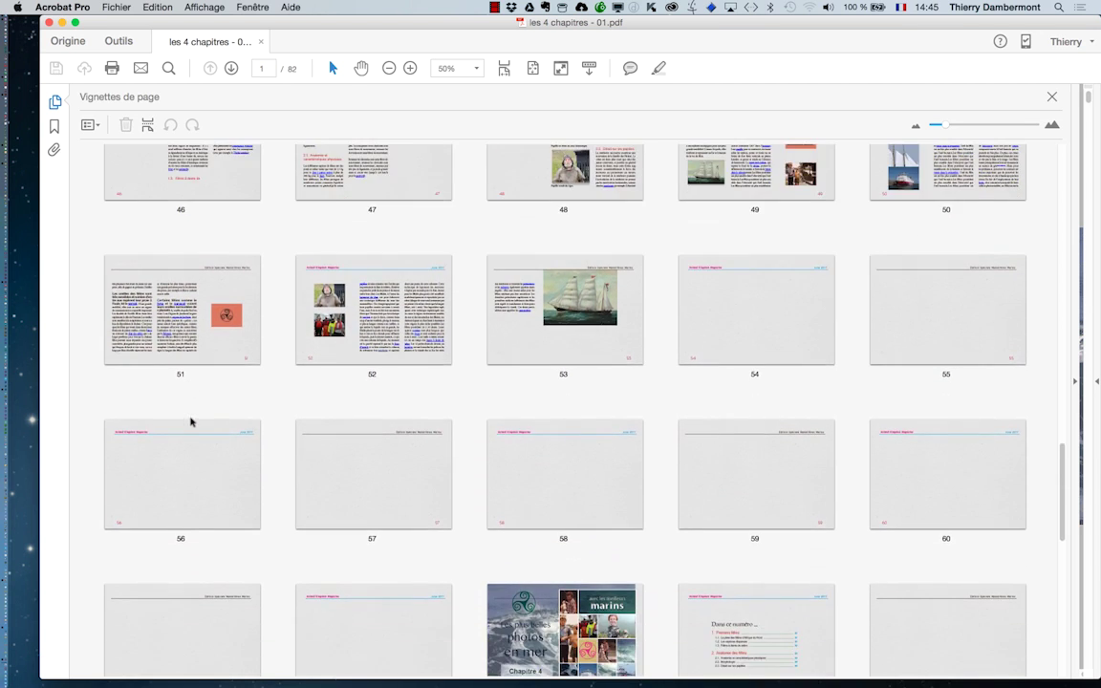
{"action": "scroll", "coordinate": [562, 468], "scroll_direction": "down", "scroll_amount": 13}
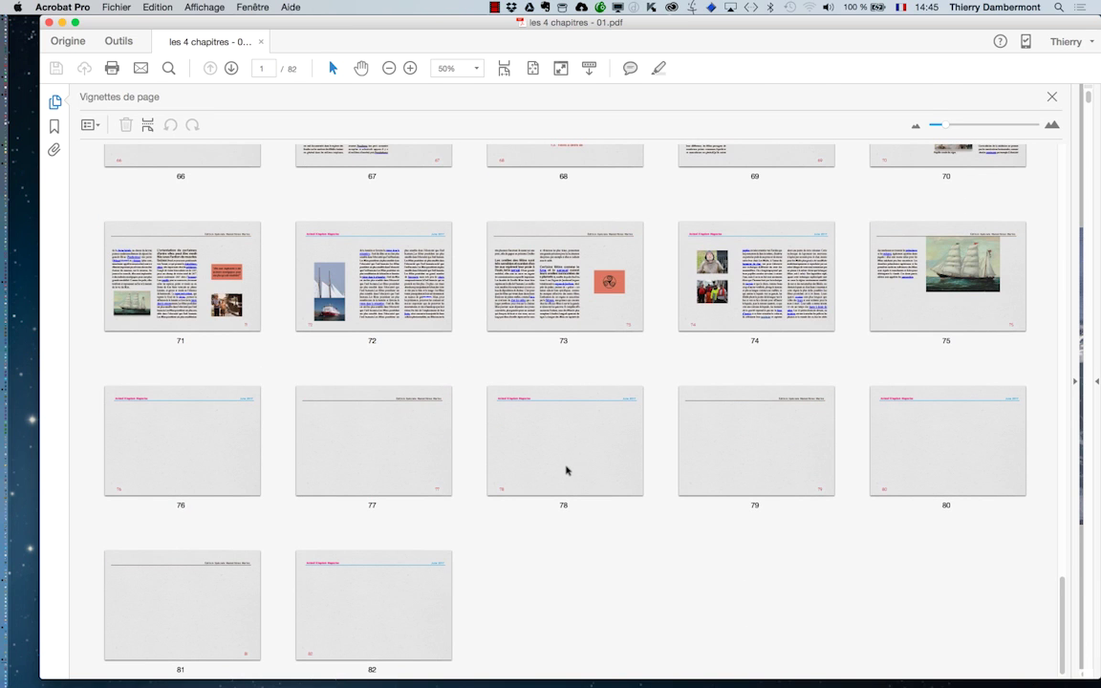
{"action": "scroll", "coordinate": [565, 470], "scroll_direction": "up", "scroll_amount": 15}
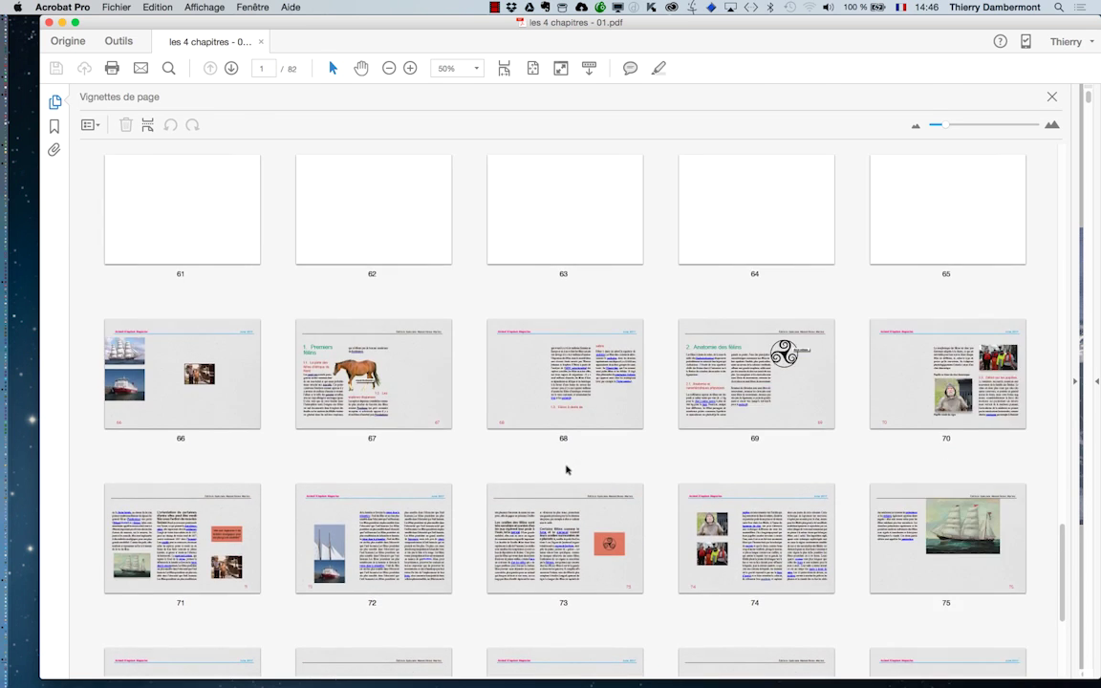
{"action": "scroll", "coordinate": [569, 469], "scroll_direction": "up", "scroll_amount": 9}
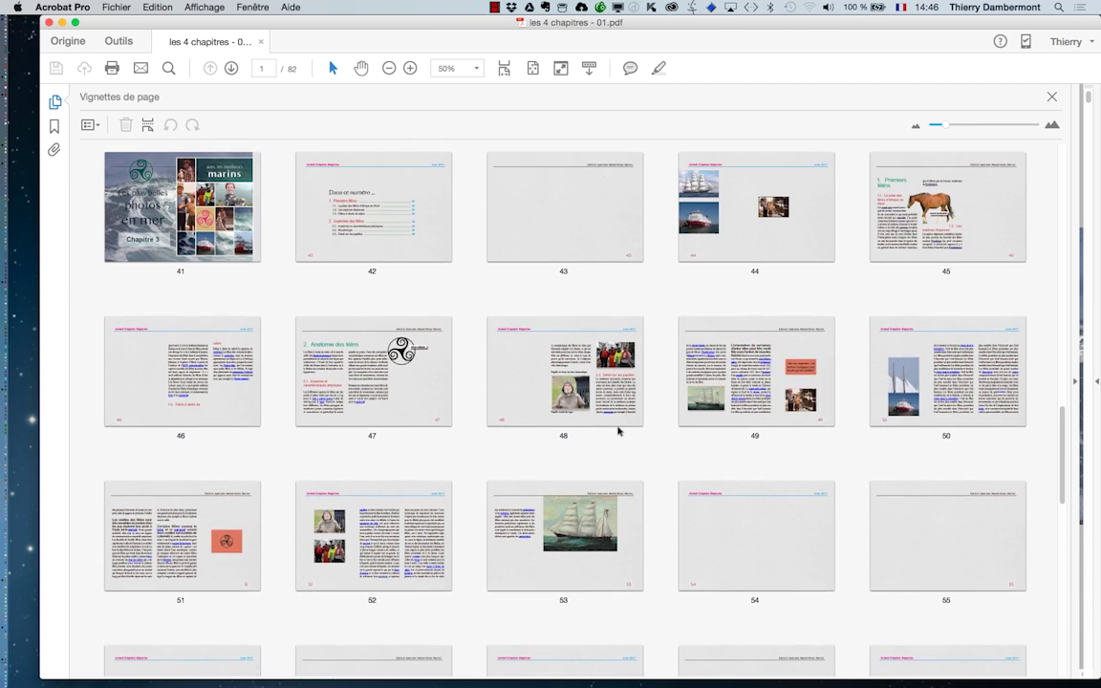
{"action": "scroll", "coordinate": [618, 430], "scroll_direction": "up", "scroll_amount": 20}
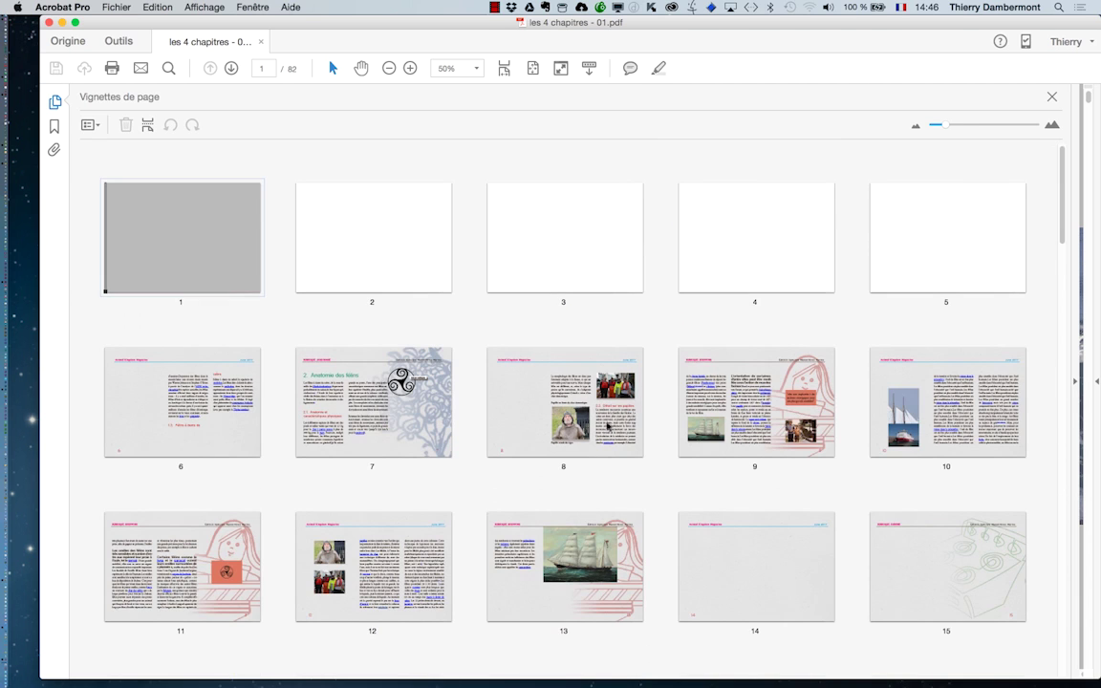
Hide the page thumbnails and close les 4 chapitres - 01.pdf.
{"action": "left_click", "coordinate": [54, 101]}
{"action": "left_click", "coordinate": [51, 22]}
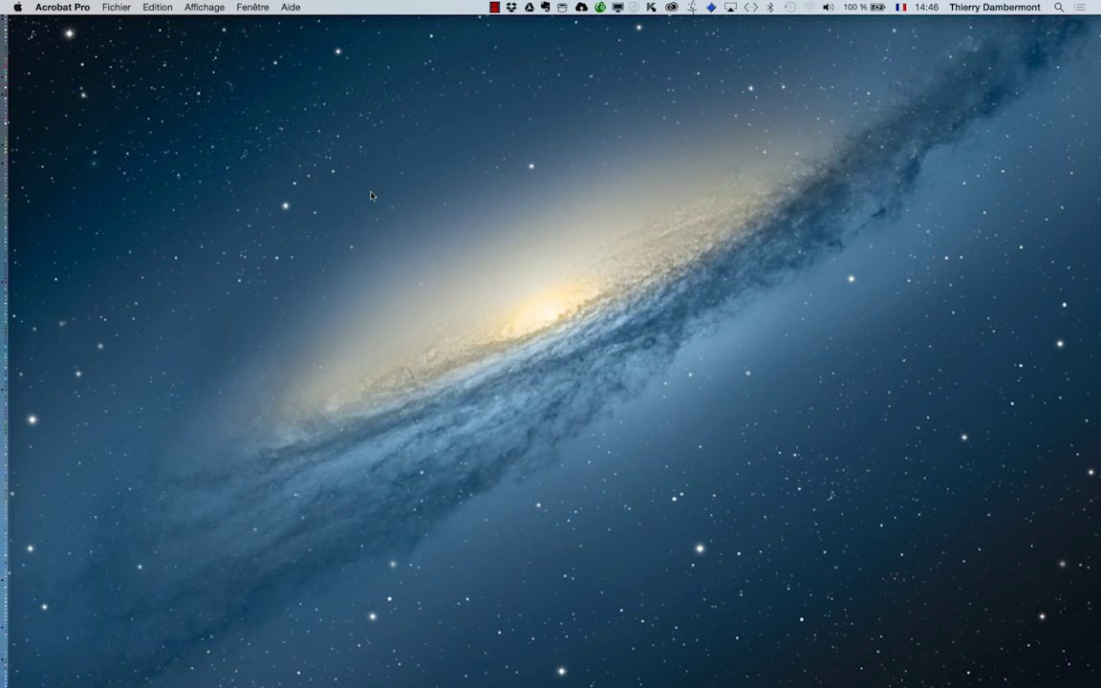